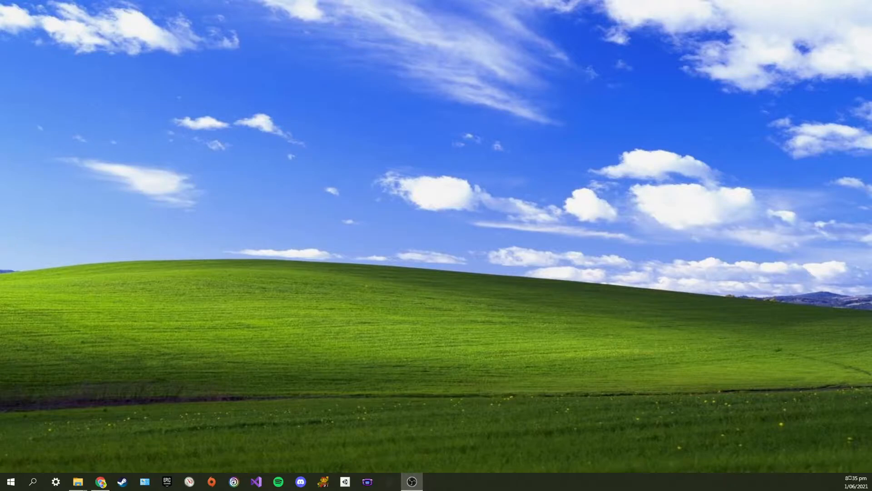
- In Chrome, examine the desktop editions offered on the Manjaro downloads page, and minimise the browser
left_click(100, 482)
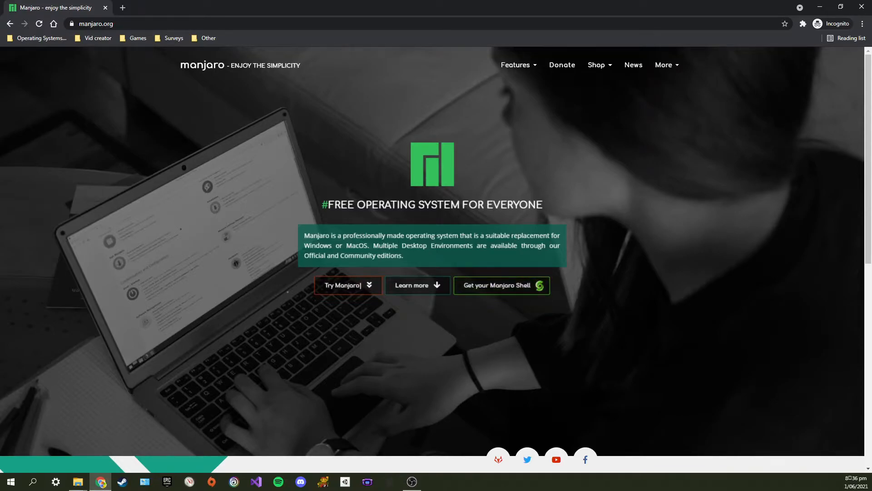
scroll(437, 259, "down", 8)
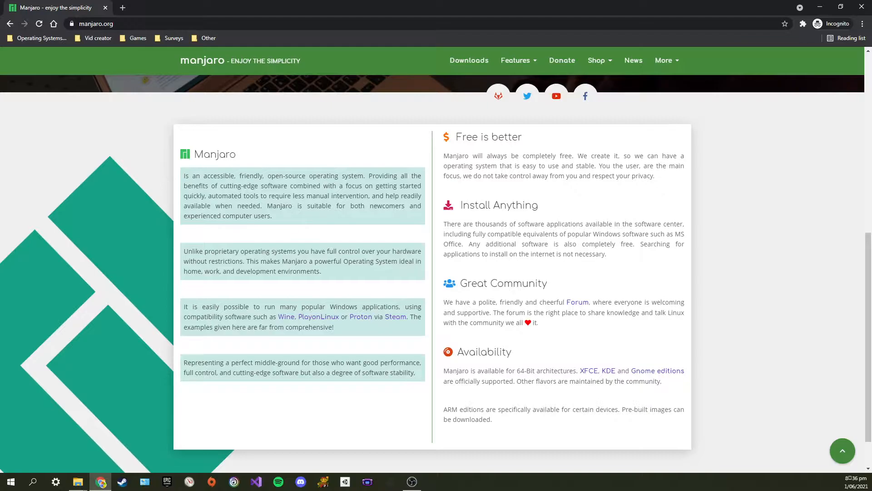
left_click(470, 60)
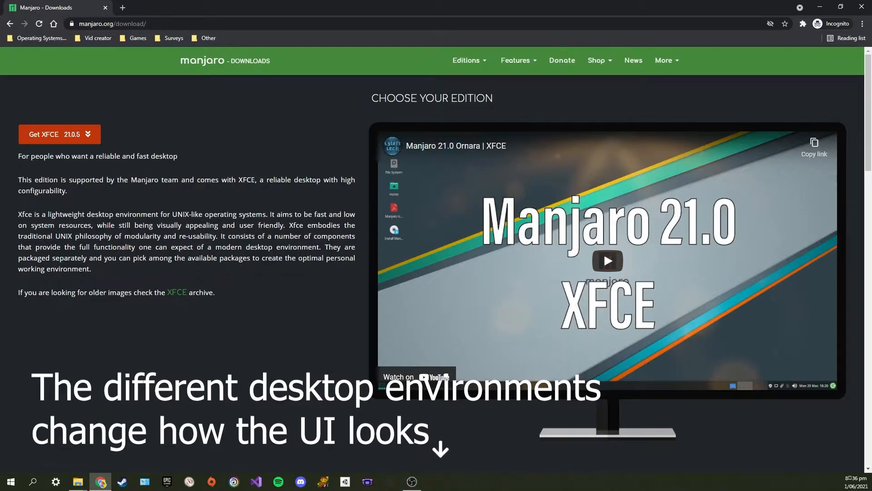
scroll(436, 272, "down", 14)
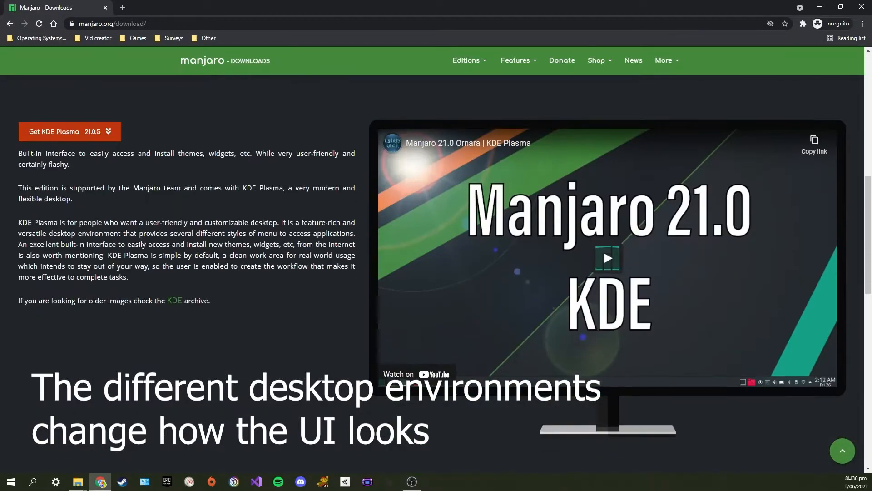
scroll(436, 272, "down", 5)
scroll(436, 272, "down", 5)
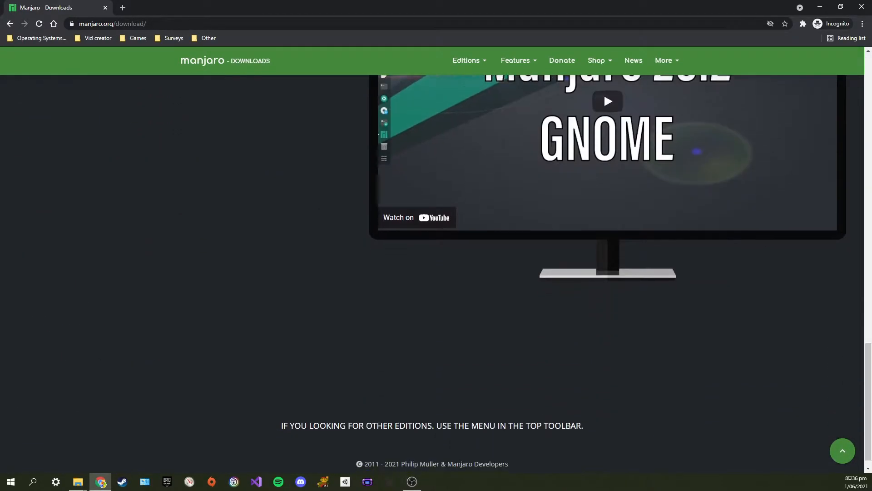
scroll(436, 273, "up", 7)
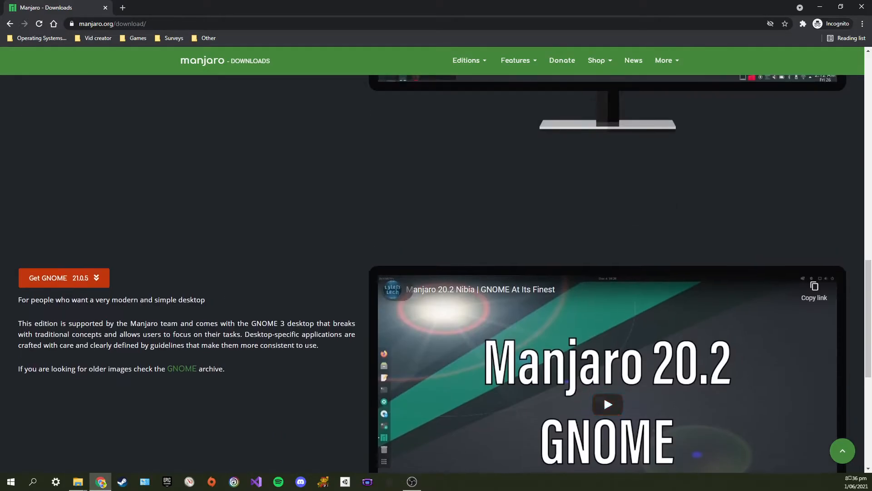
left_click(820, 6)
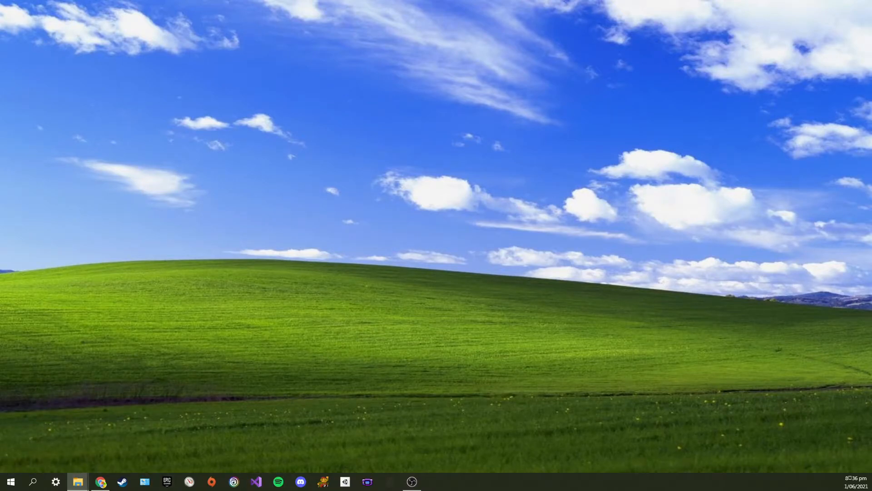
- Bring up the ISOS folder in File Explorer and locate the Manjaro KDE and XFCE ISO files
left_click(77, 481)
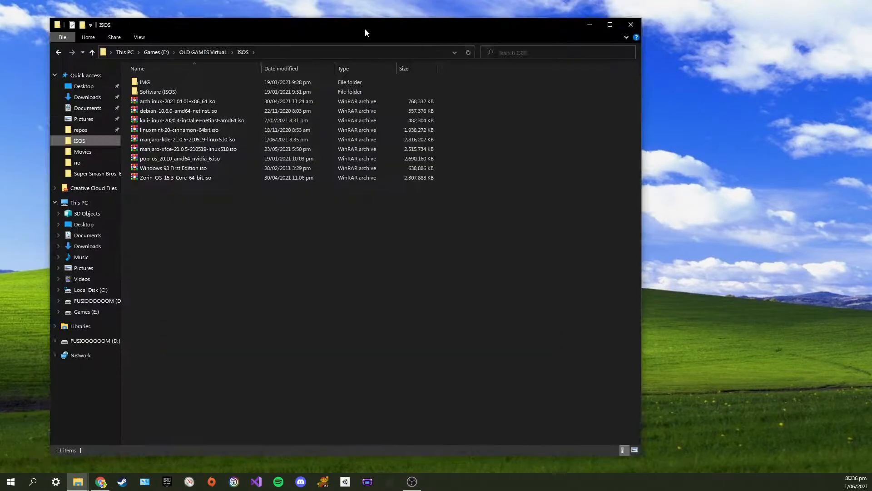
left_click_drag(364, 29, 399, 25)
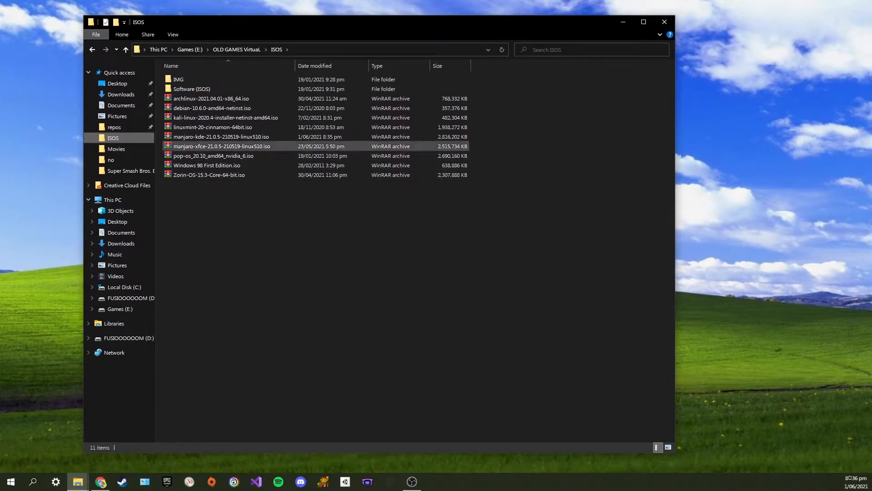
left_click(214, 136)
left_click(211, 147)
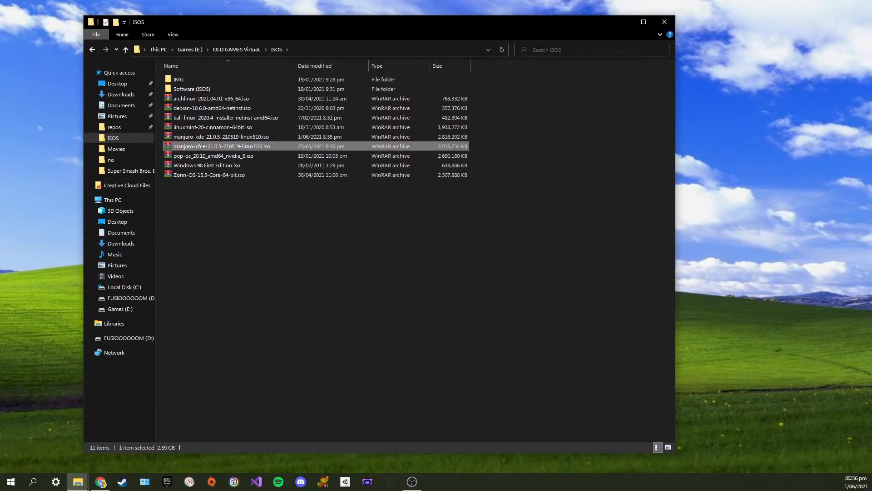
- Look through the operating system ISO files from Arch Linux to Zorin OS, and minimise the folder window
left_click(210, 99)
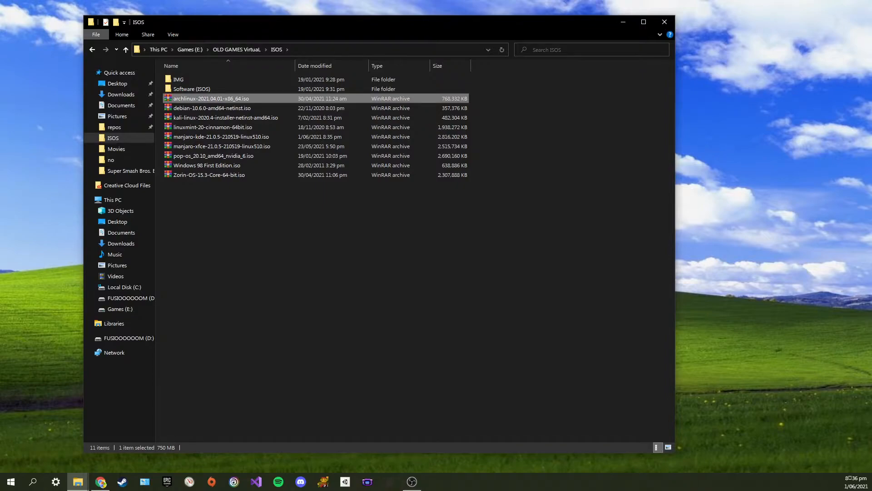
key("Down")
key("Down")
key("Down")
key("Down")
key("Down")
key("Down")
key("Down")
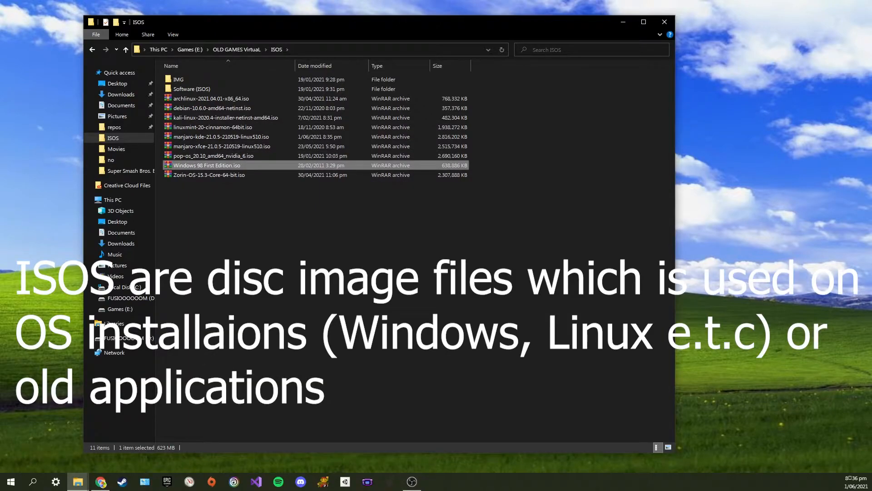
key("Down")
key("Up")
key("Up")
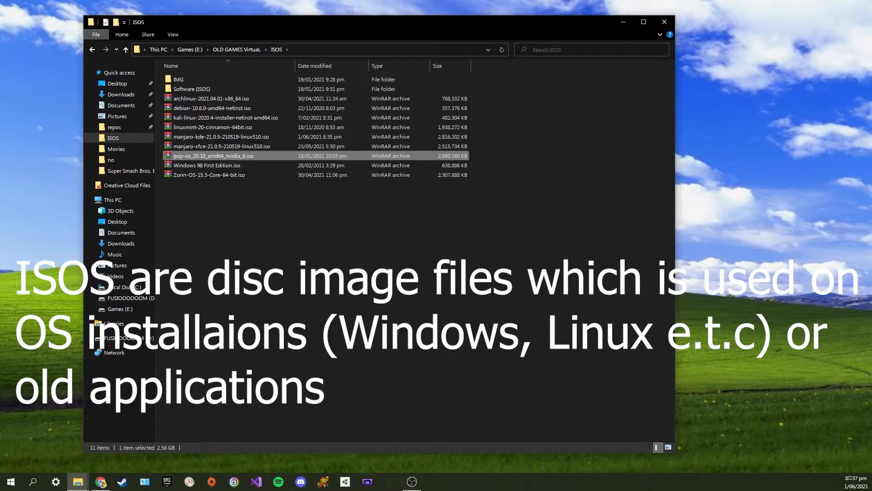
key("Up")
key("Up")
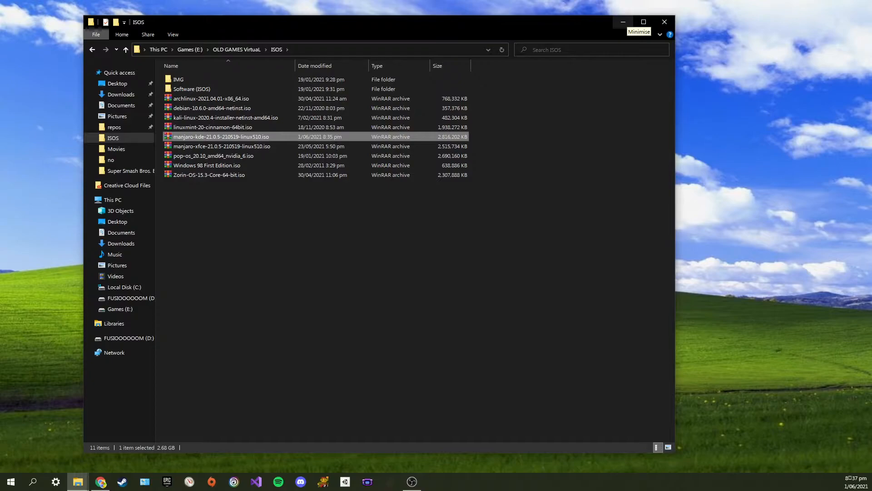
left_click(623, 23)
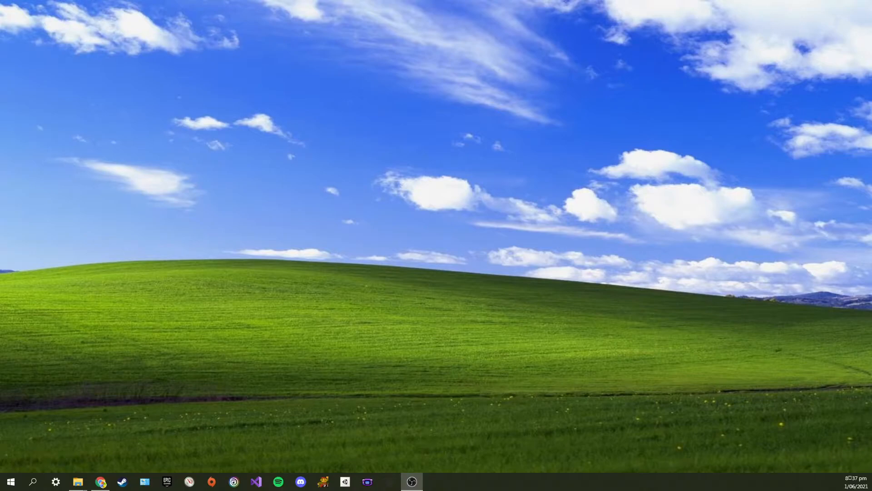
- Try to find VirtualBox with a Windows search for "virtualbox"
left_click(32, 481)
type("virta")
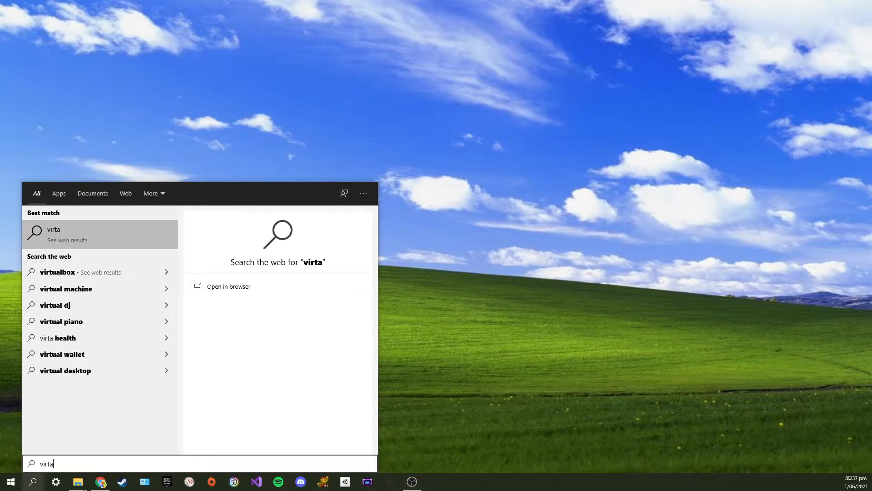
key("BackSpace")
type("ualbox")
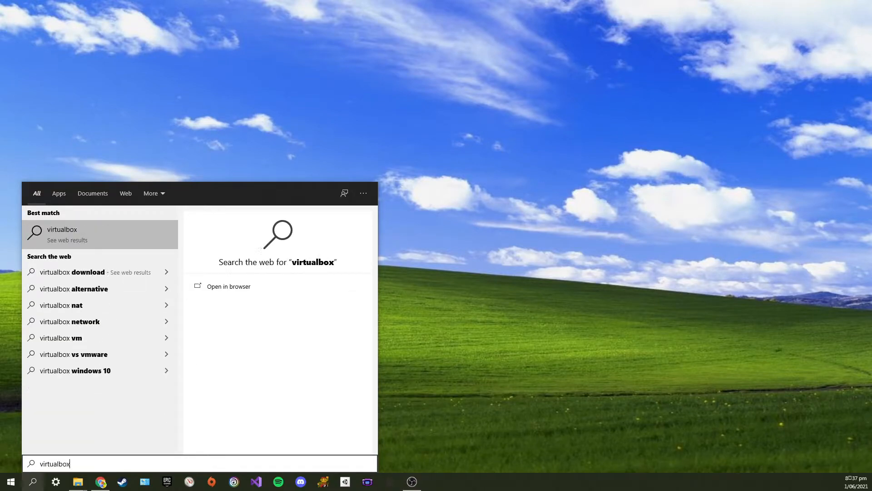
key("BackSpace")
key("BackSpace")
key("BackSpace")
key("BackSpace")
key("BackSpace")
key("BackSpace")
key("BackSpace")
key("BackSpace")
key("BackSpace")
key("BackSpace")
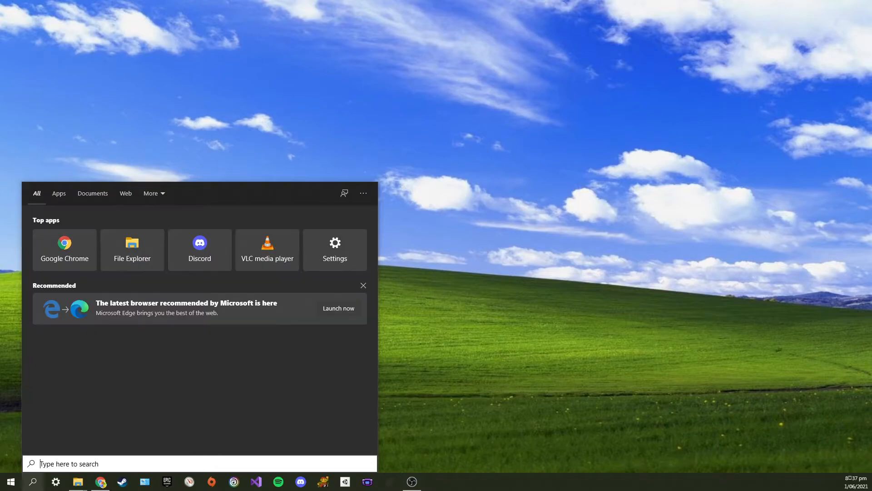
key("Escape")
- Launch VirtualBox.exe from the Virtualbox folder inside OLD GAMES VirtuaL on the Games (E:) drive
mouse_move(78, 482)
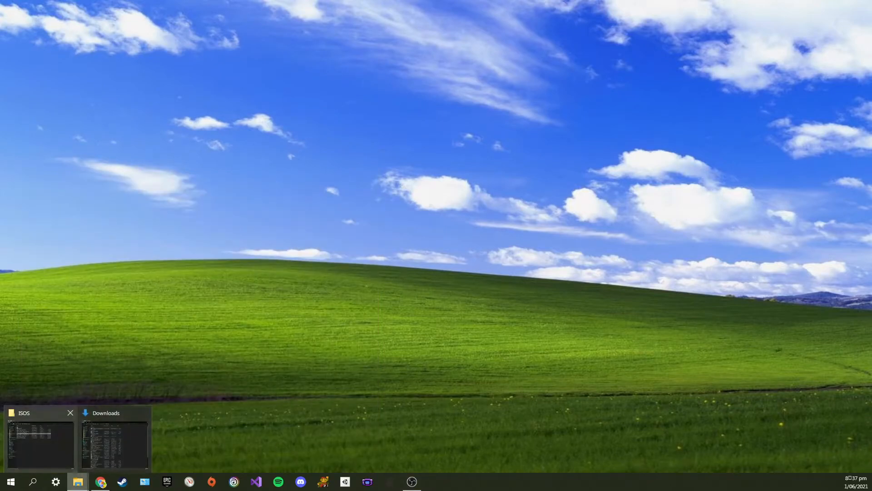
left_click(40, 438)
left_click(237, 50)
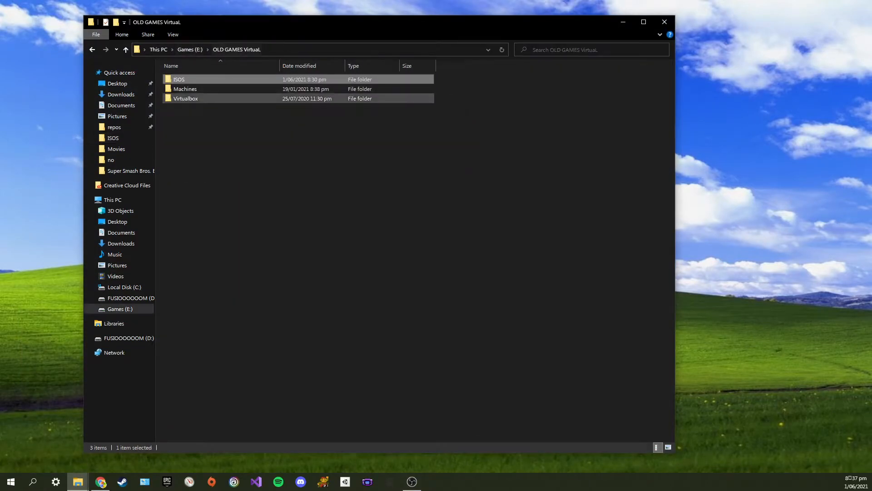
double_click(195, 99)
scroll(196, 241, "down", 9)
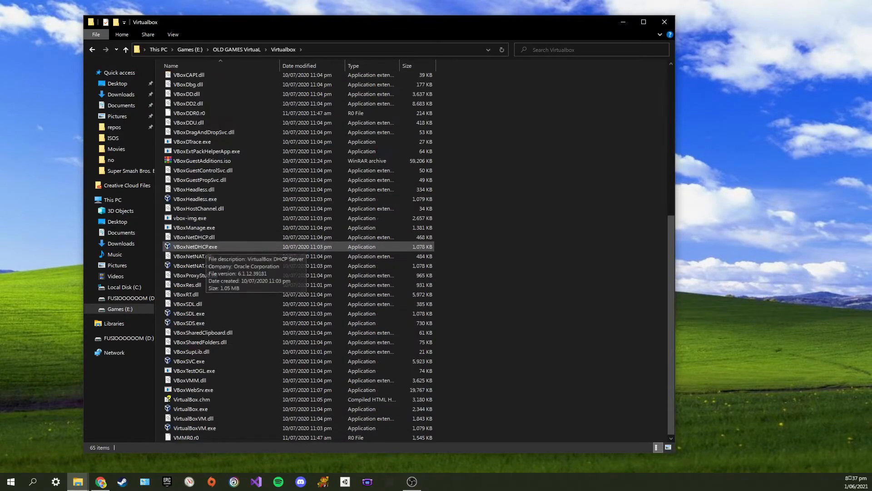
double_click(191, 409)
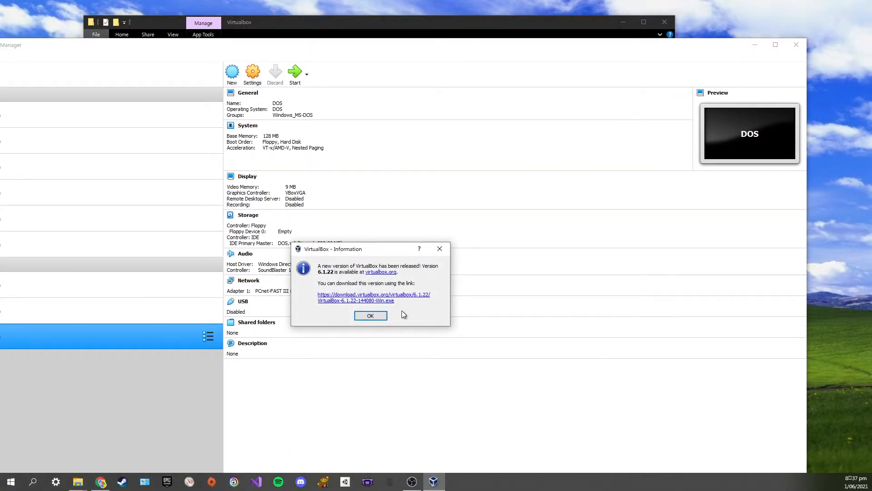
- Dismiss the new version notice, close the File Explorer window and maximise the VirtualBox Manager window
left_click(370, 315)
left_click(664, 22)
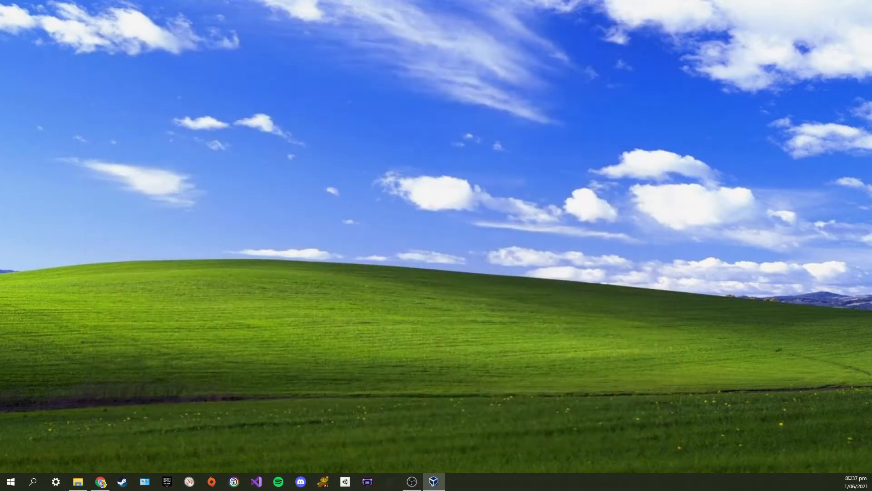
left_click_drag(0, 138, 228, 0)
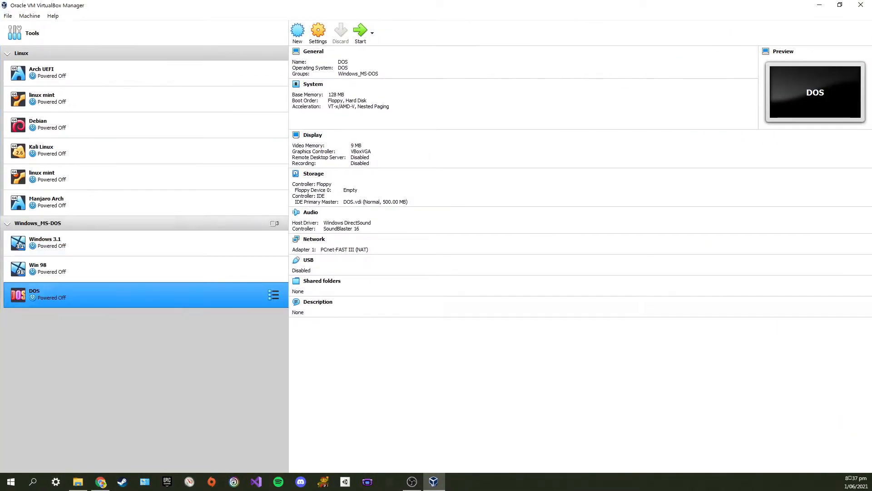
- Examine the Manjaro Arch machine and the Windows 3.1, Win 98 and DOS machines in the Windows_MS-DOS group
left_click(7, 223)
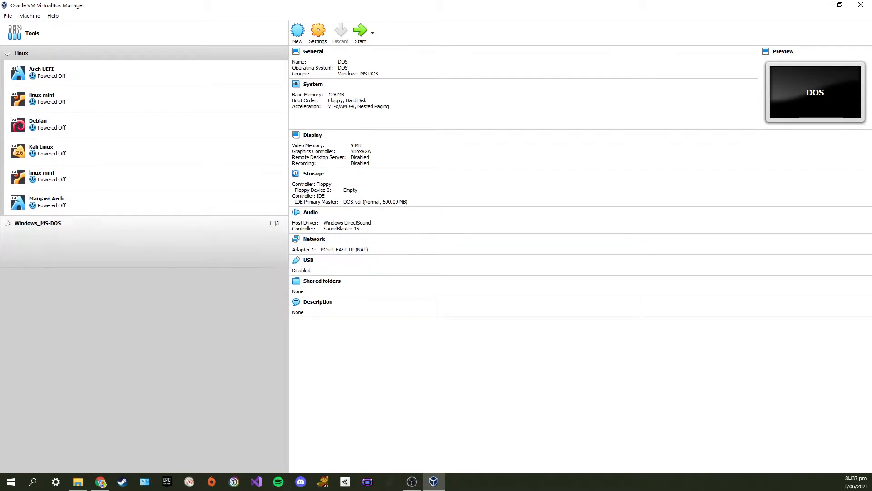
left_click(145, 203)
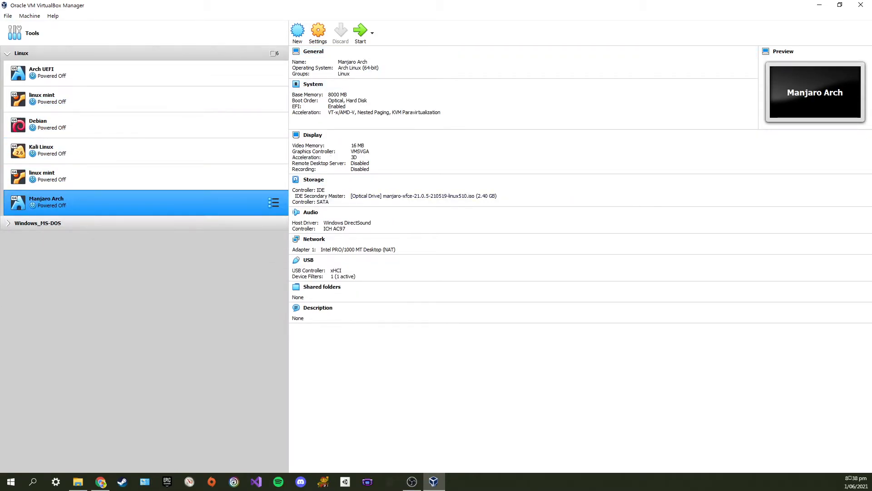
left_click(38, 224)
left_click(7, 223)
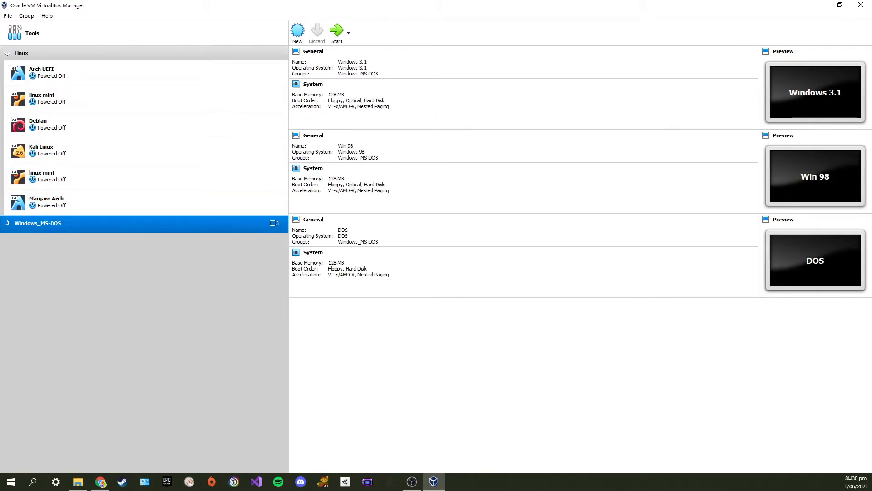
left_click(146, 243)
left_click(145, 269)
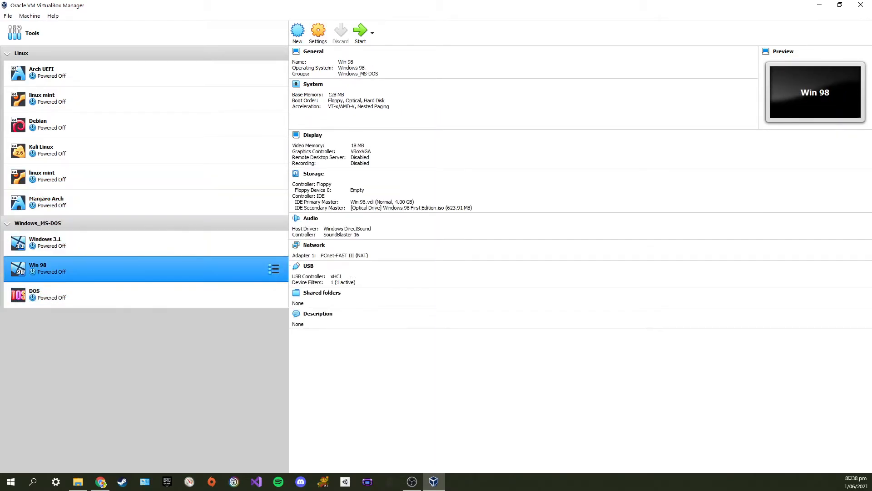
left_click(145, 294)
left_click(146, 223)
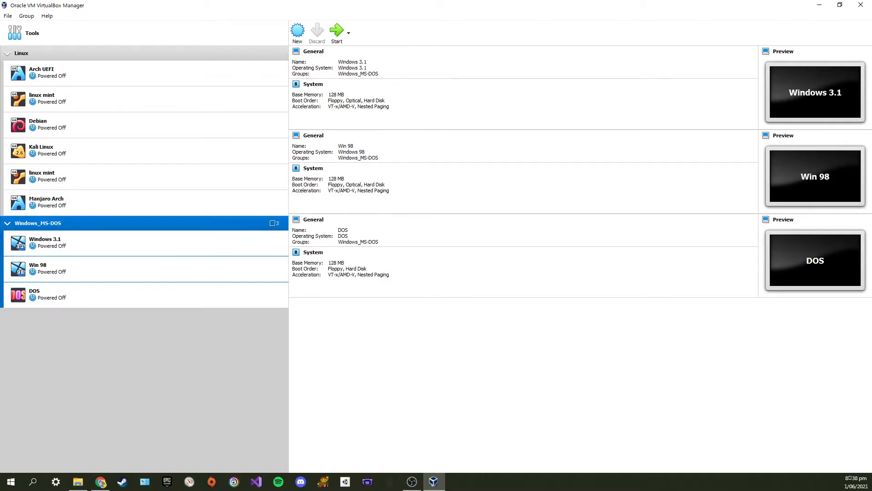
- Collapse the Windows_MS-DOS group and examine the Arch UEFI, linux mint and Debian machines in the Linux group
double_click(150, 223)
left_click(150, 53)
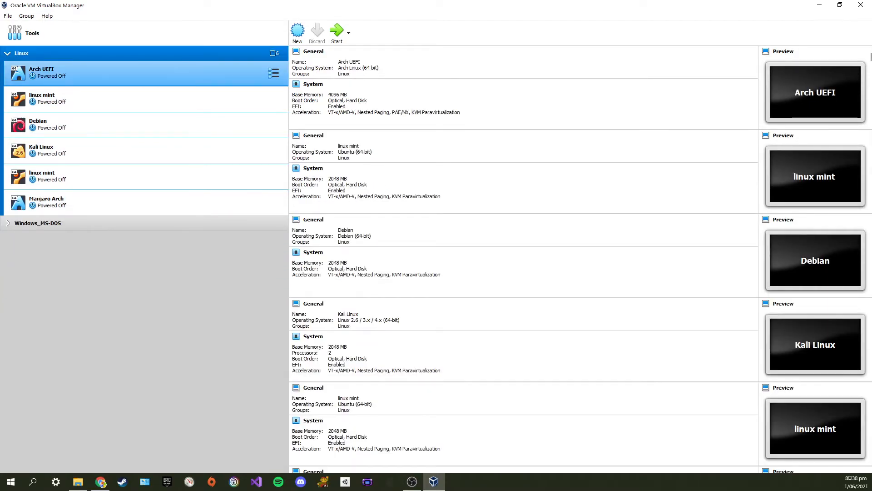
left_click(152, 73)
left_click(152, 99)
left_click(152, 125)
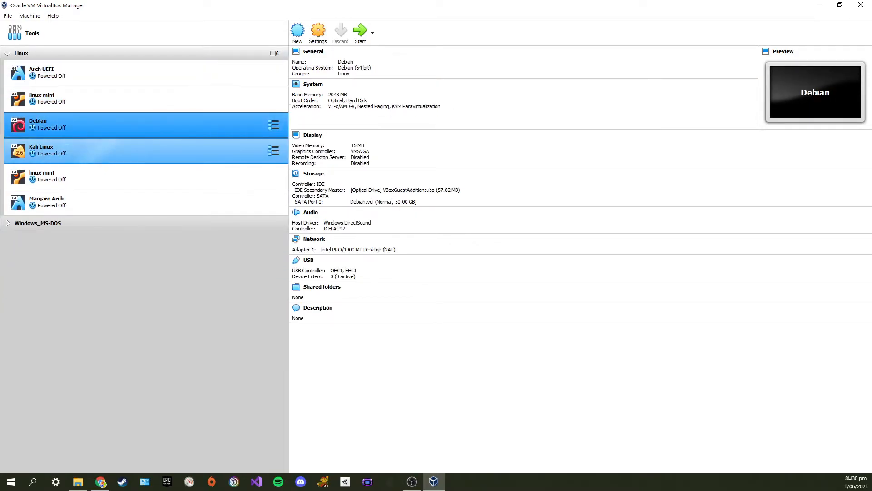
- Open the Manjaro Arch machine's settings and review its System motherboard and acceleration options
left_click(152, 202)
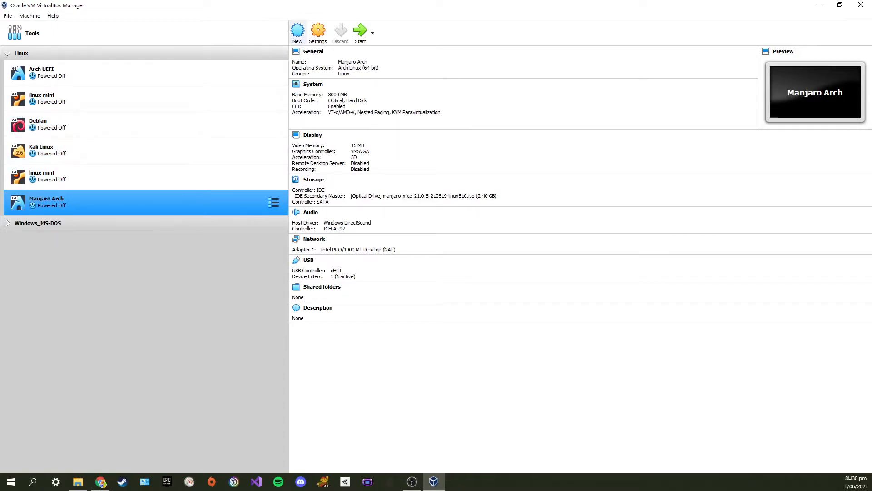
left_click(318, 31)
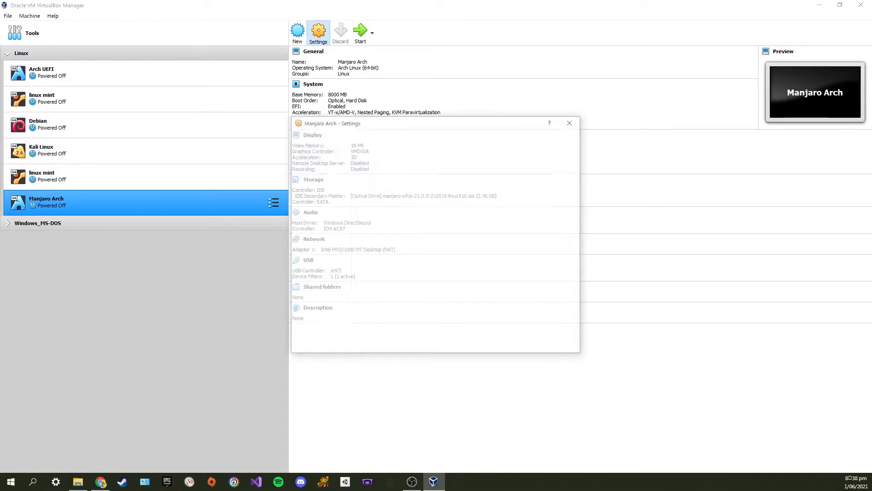
left_click(319, 155)
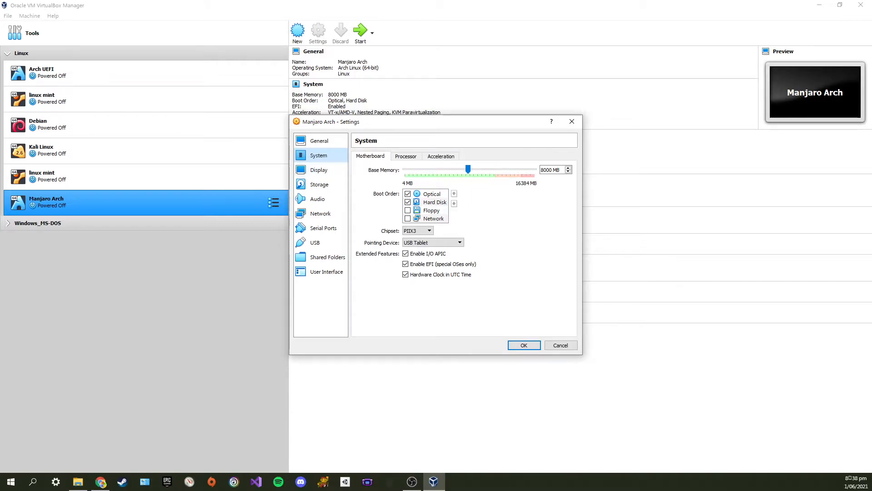
left_click(441, 157)
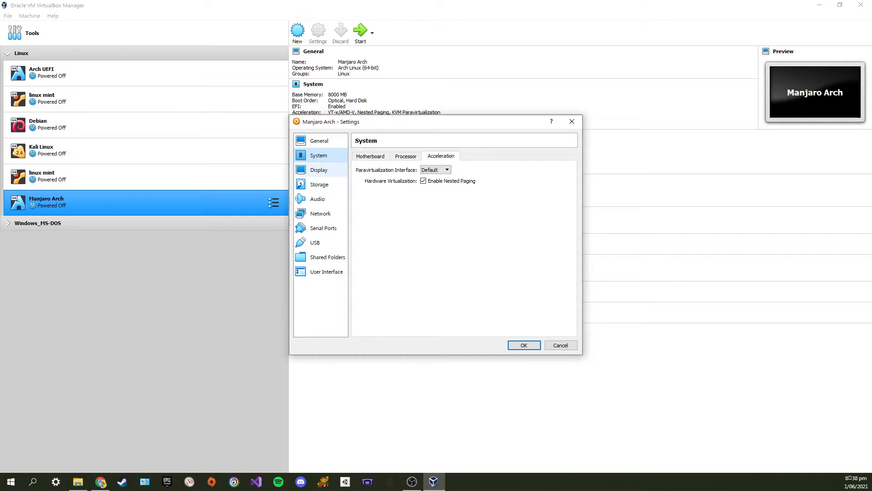
- Load the manjaro-kde-21.0.5-210519-linux510.iso image into the Manjaro Arch machine's IDE optical drive
left_click(319, 185)
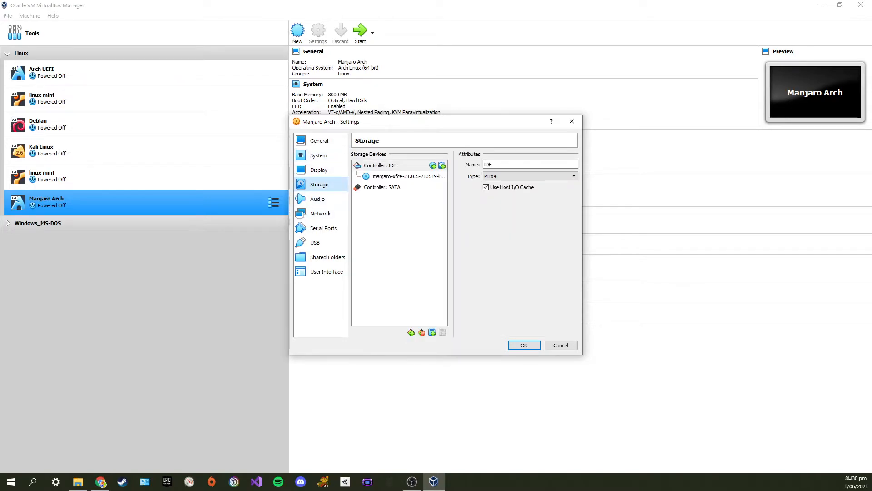
left_click(404, 176)
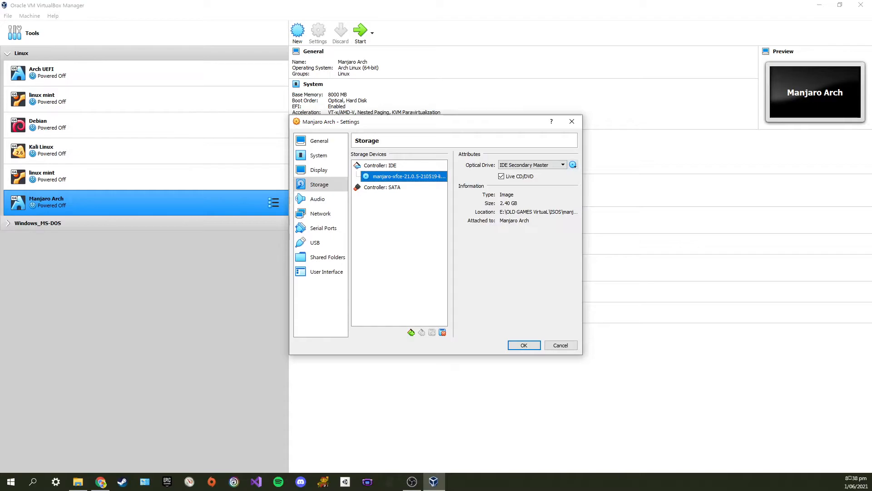
left_click(573, 164)
left_click(606, 186)
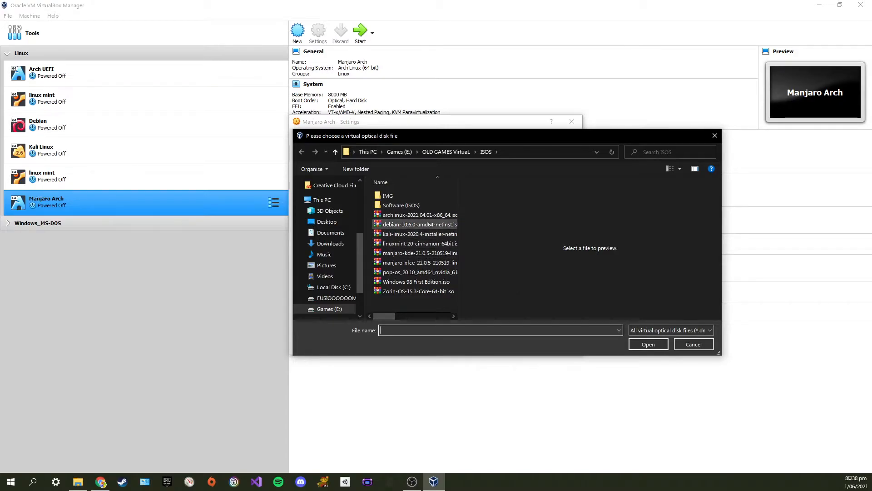
double_click(411, 252)
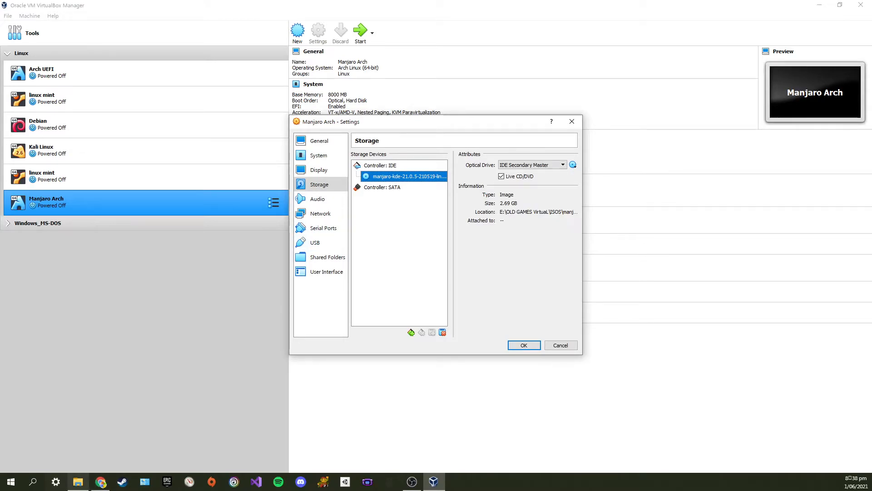
- Check the free space on the host's drives in File Explorer, including Games (E:), and minimise the window
left_click(78, 482)
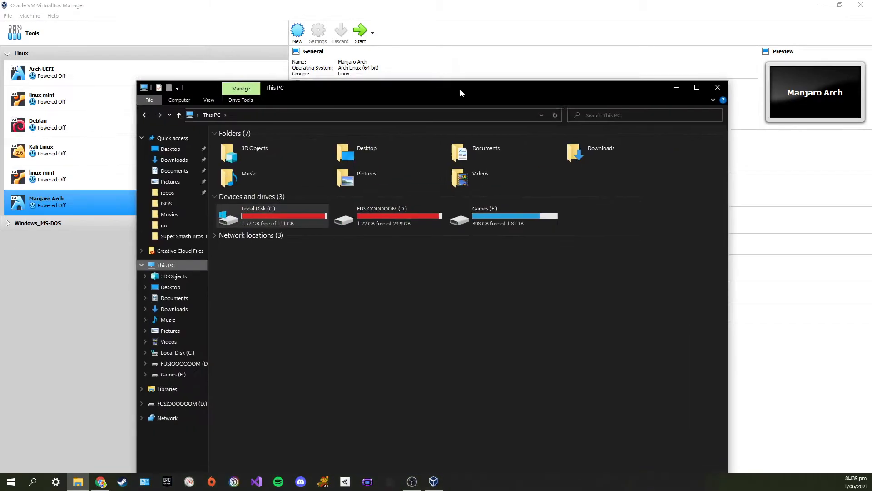
left_click_drag(460, 88, 430, 24)
left_click(357, 150)
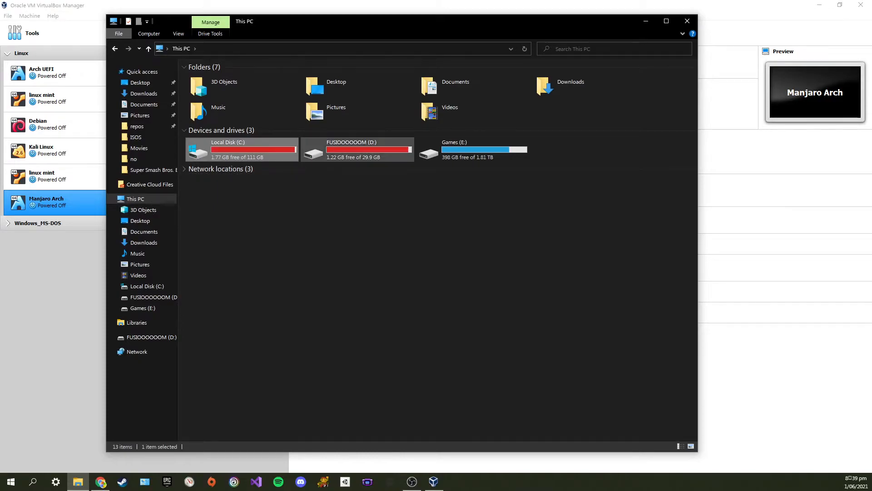
left_click(472, 150)
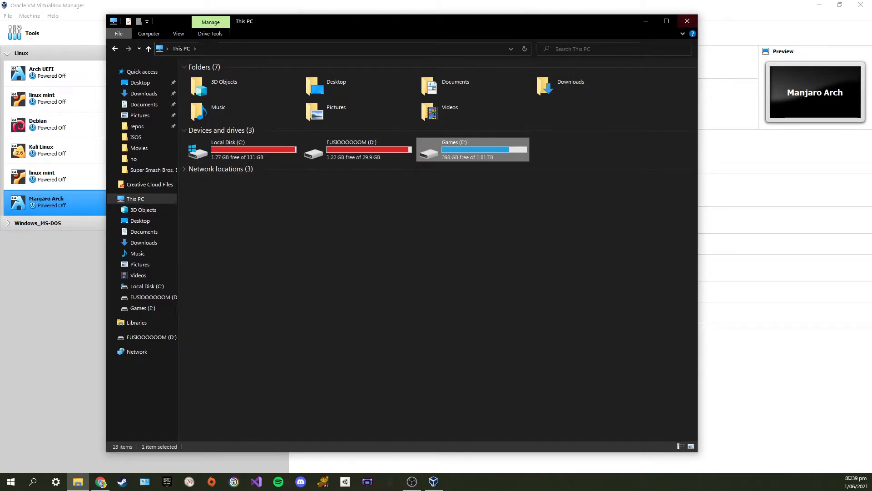
left_click(645, 21)
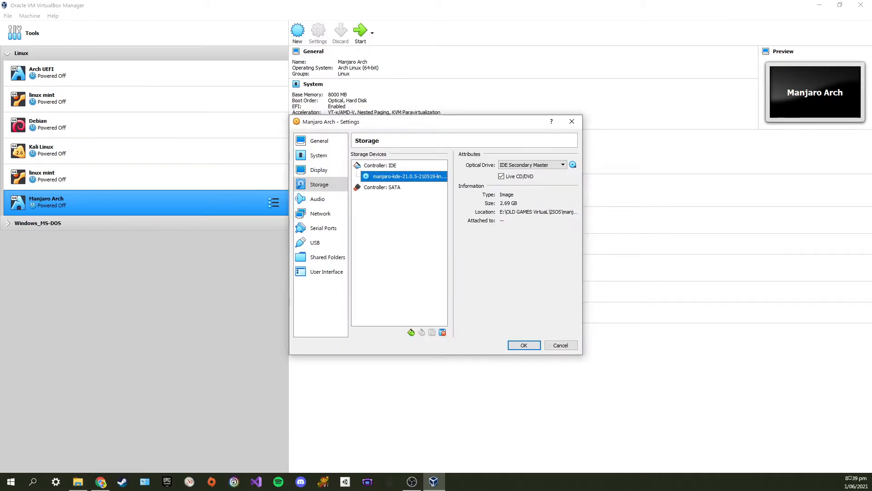
- Find and open the host's hard disk partition tool and inspect the Games (E:) volume on Disk 0
left_click(32, 481)
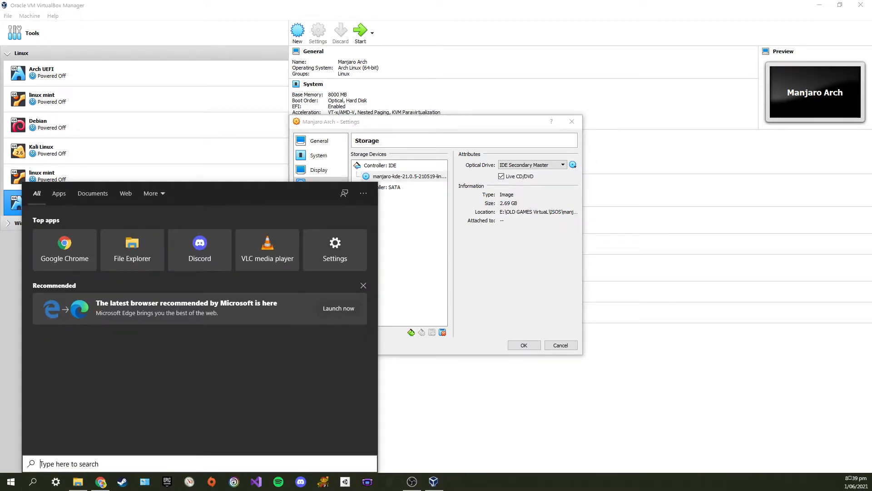
type("disk")
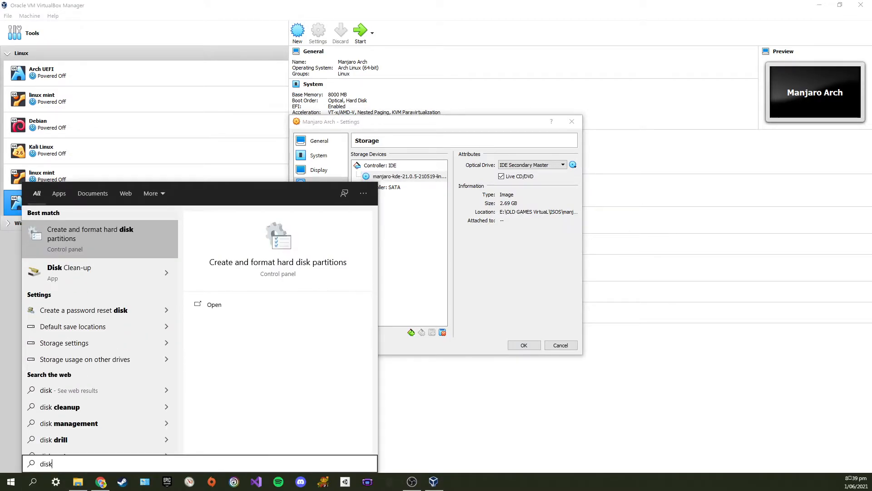
key("Return")
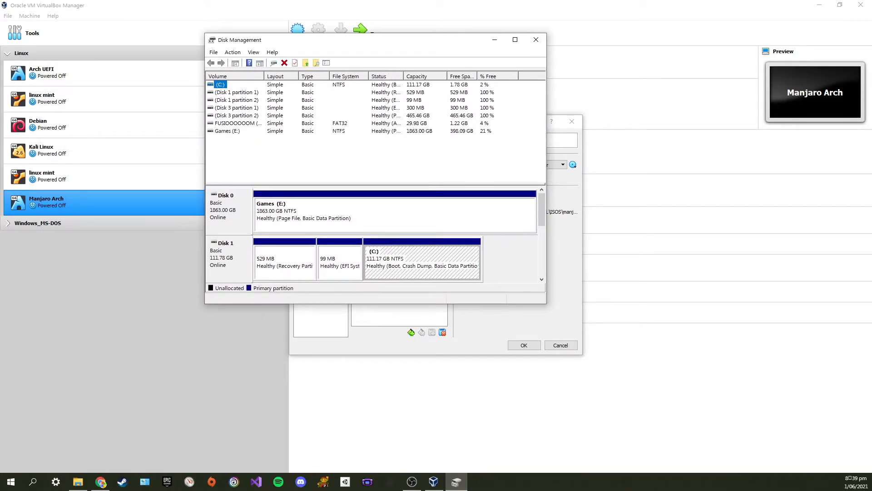
left_click(394, 215)
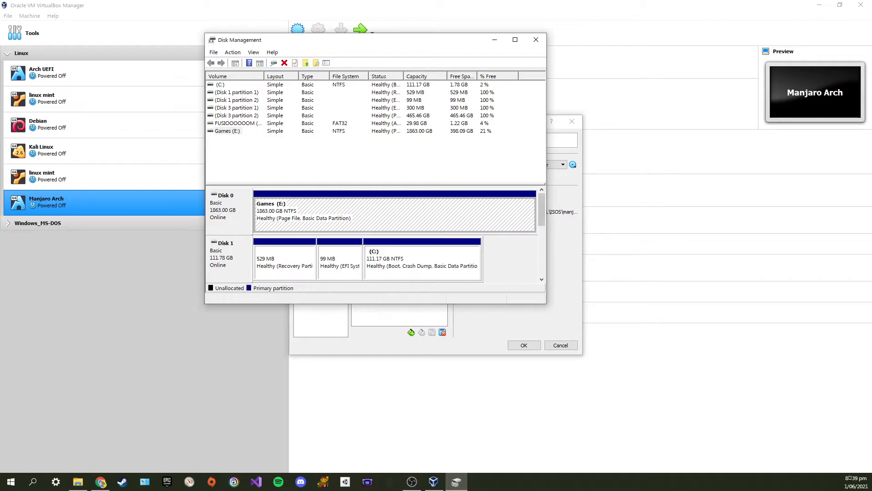
- Examine the EFI system and primary partitions on Disk 3, and close Disk Management
left_click_drag(541, 210, 541, 226)
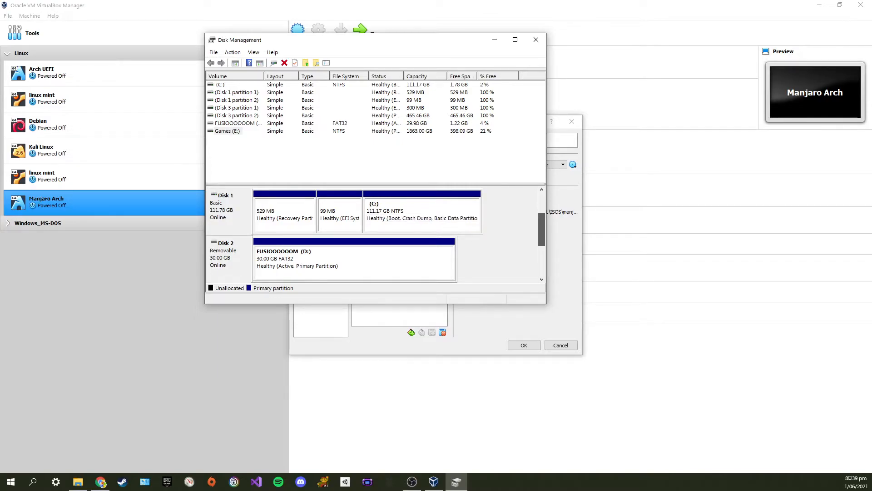
scroll(542, 228, "down", 1)
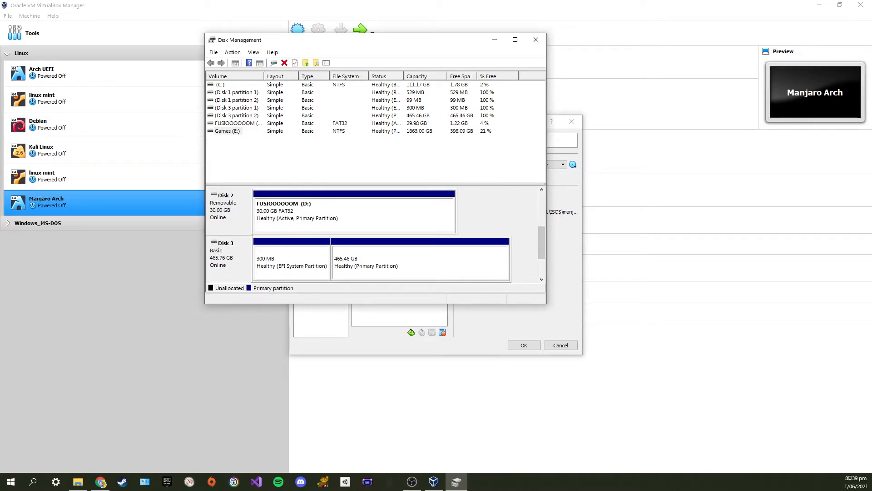
left_click_drag(541, 243, 541, 259)
left_click(292, 215)
left_click(400, 216)
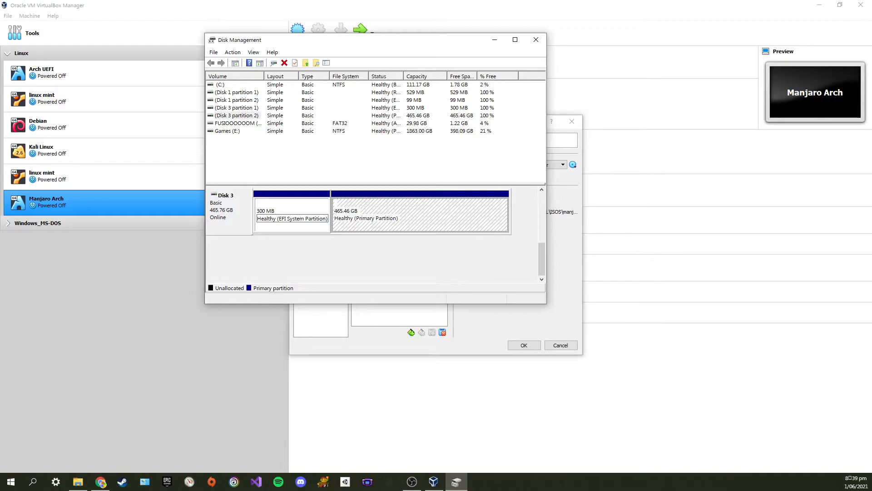
left_click(345, 256)
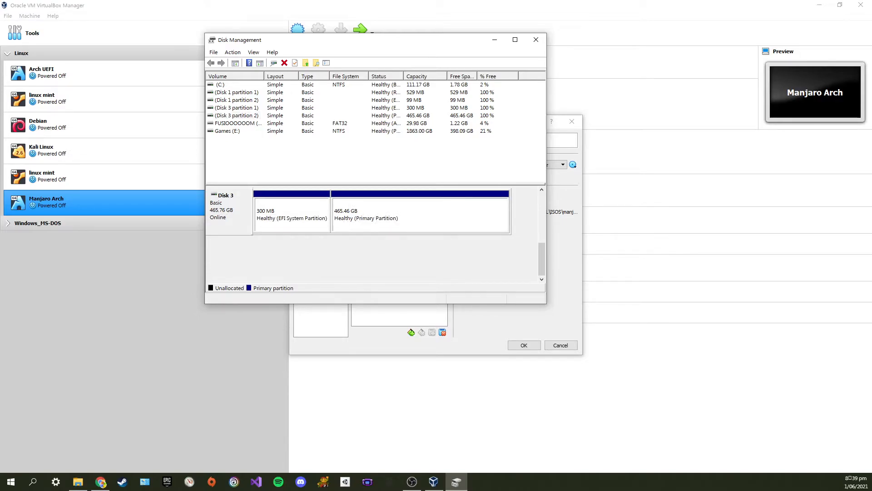
left_click(420, 215)
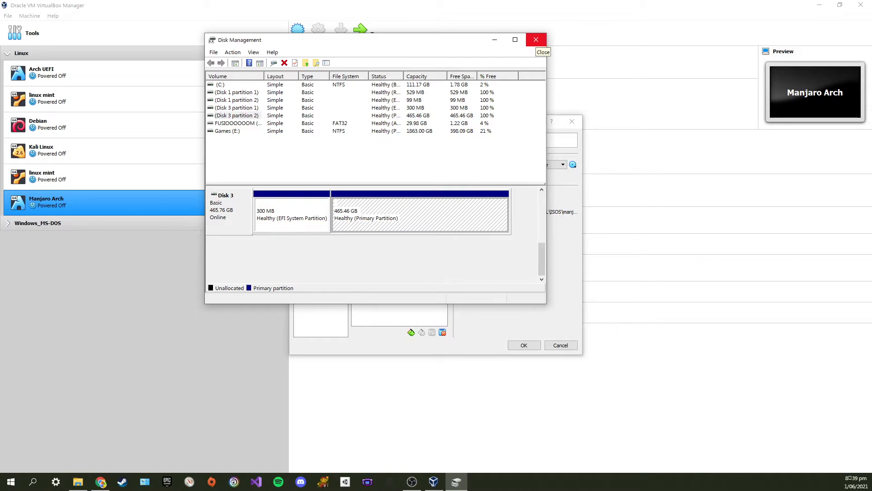
left_click(536, 40)
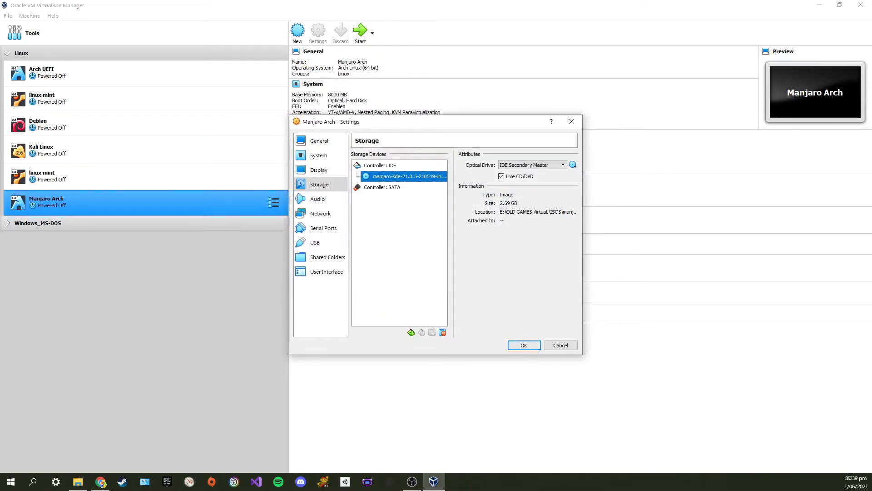
- Review the machine's USB controller and Seagate Expansion SSD device filter, and save the machine settings
left_click(320, 243)
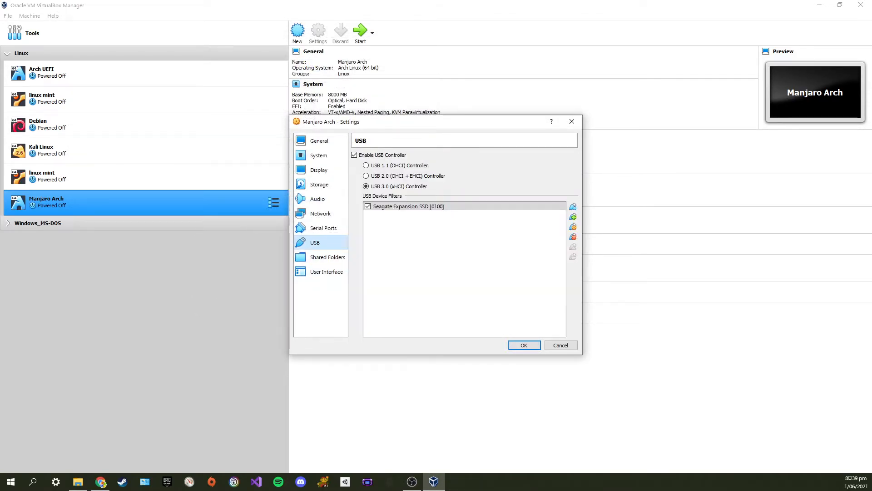
left_click(431, 207)
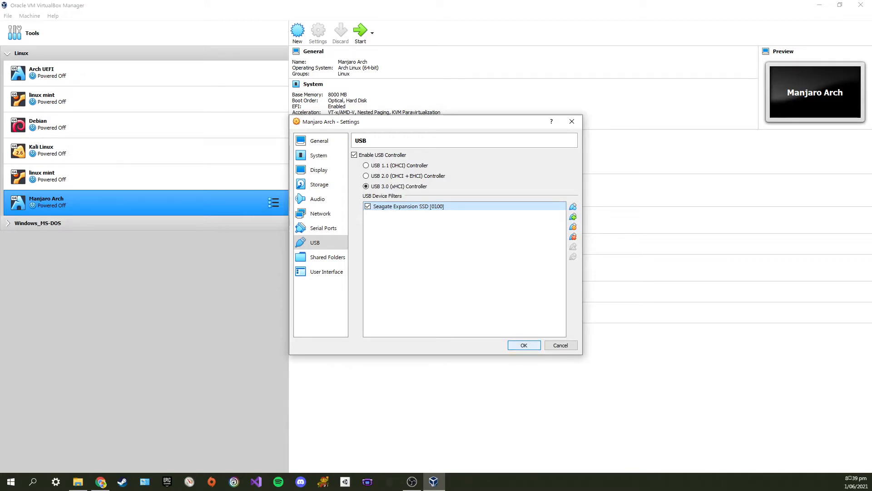
left_click(524, 345)
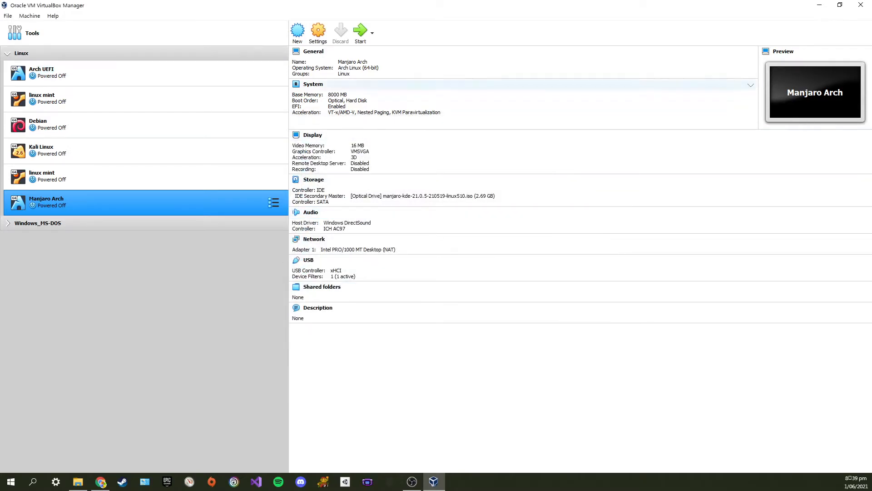
- Start the Manjaro Arch machine in a maximised window and look through the lower entries of its boot menu
left_click(360, 32)
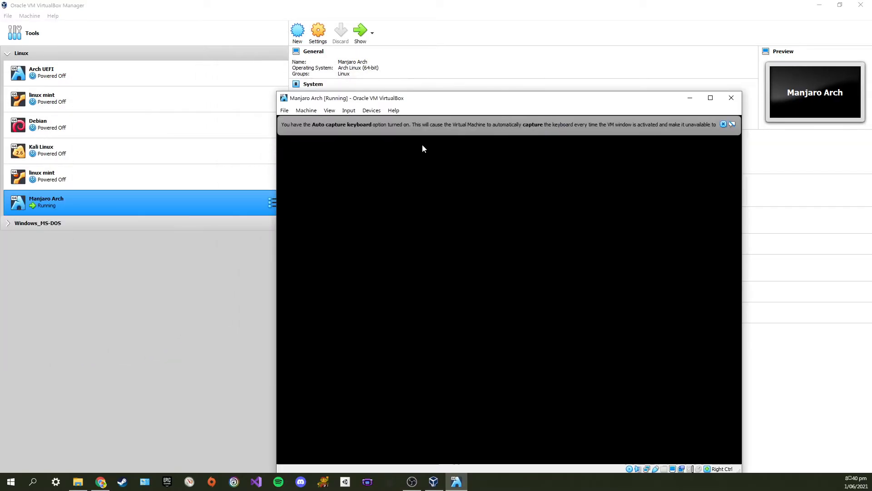
left_click_drag(423, 138, 391, 1)
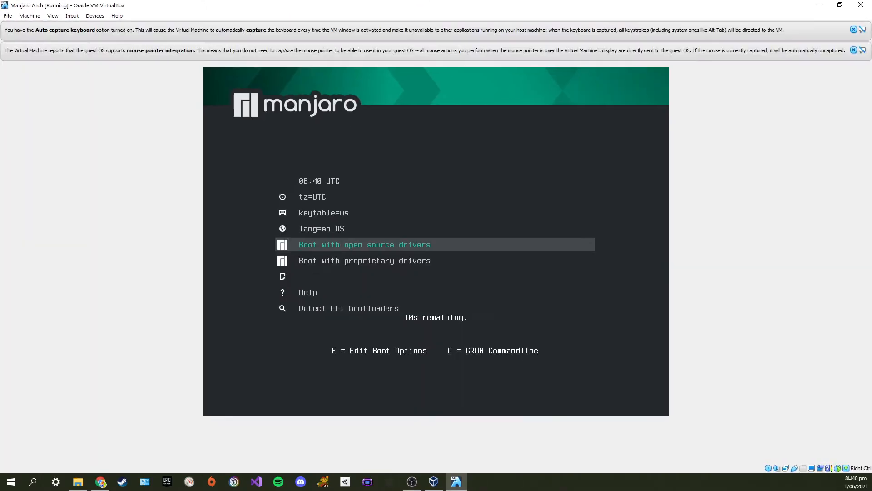
key("Down")
key("Down")
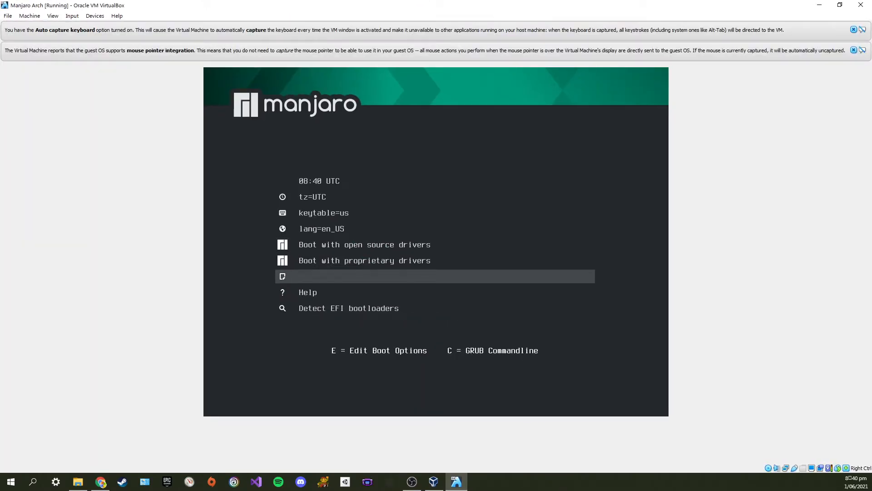
key("Up")
key("Up")
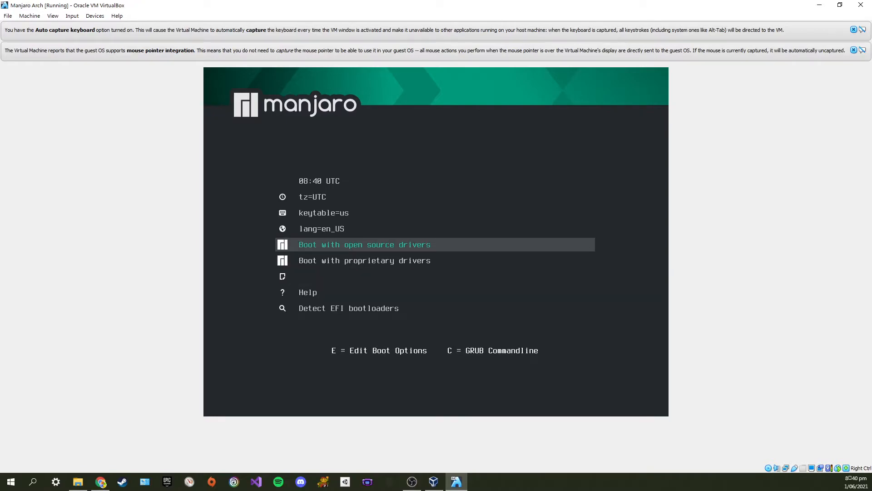
key("Down")
key("Down")
key("Down")
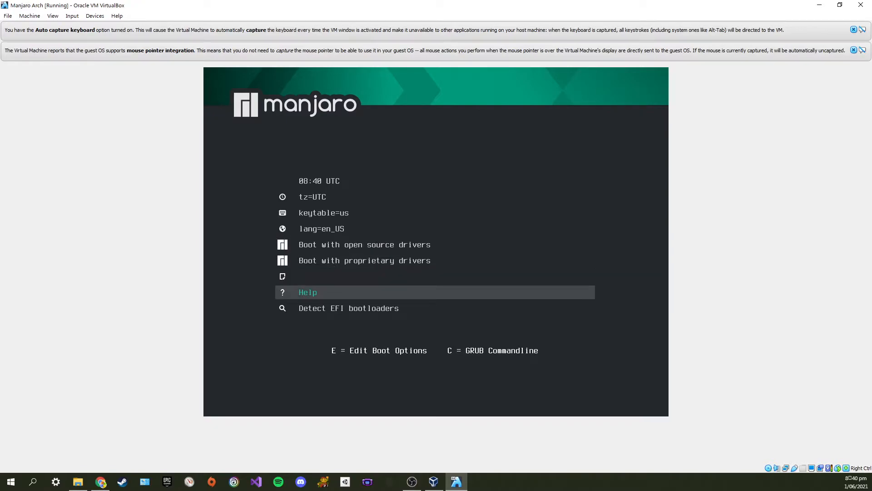
- Set the time zone in the Manjaro boot menu to Pacific/Auckland
key("Up")
key("Up")
key("Up")
key("Up")
key("Up")
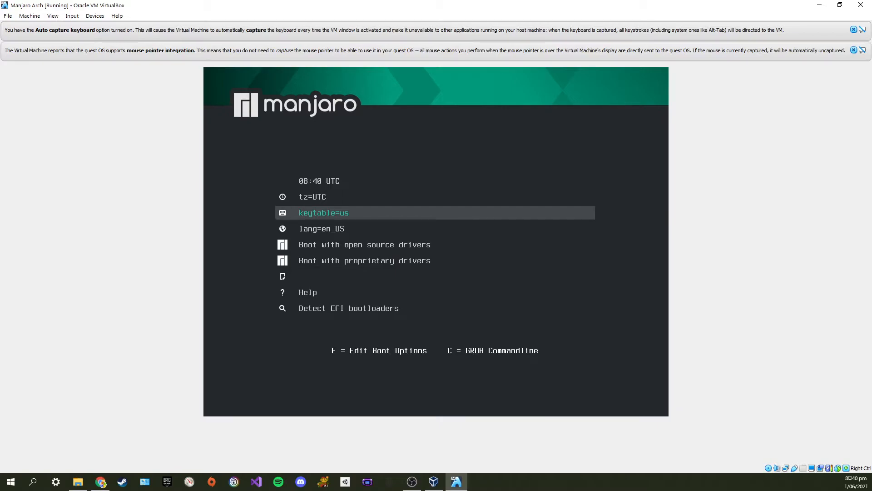
key("Up")
key("Return")
key("Down")
key("Down")
key("Down")
key("Down")
key("Down")
key("Down")
key("Down")
key("Down")
key("Return")
key("Down")
key("Return")
- Look through the boot menu's language list and return to the main boot menu
key("Up")
key("Up")
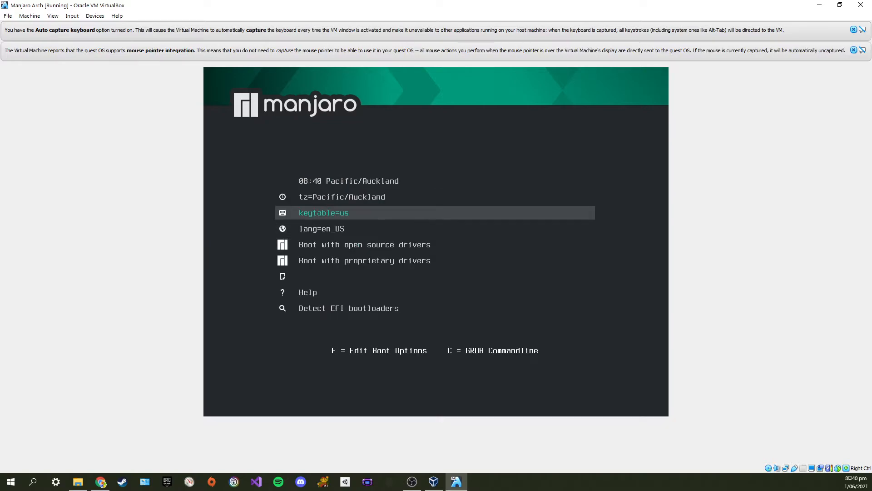
key("Down")
key("Return")
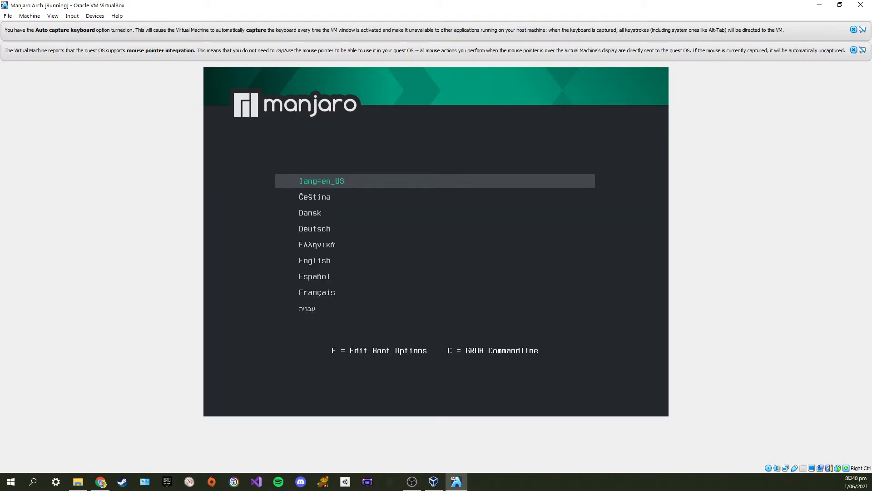
key("Down")
key("Down")
key("Up")
key("Up")
key("Return")
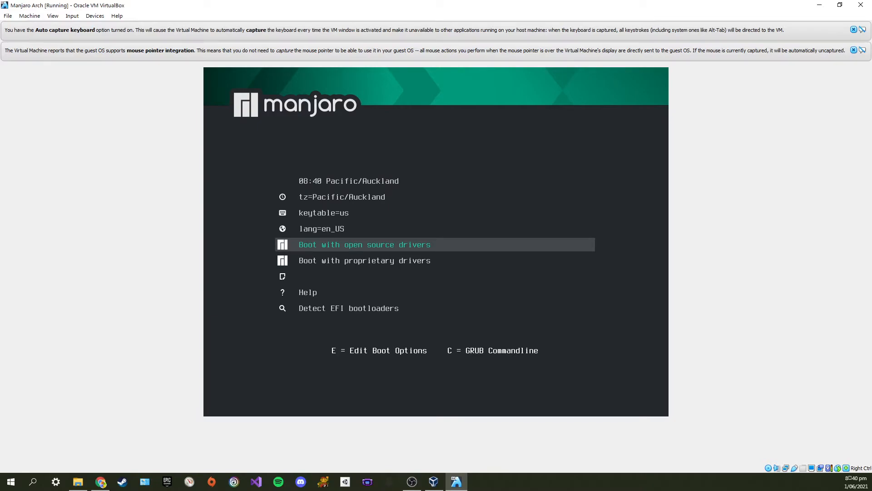
- Boot the Manjaro live system with open source drivers
key("Up")
key("Up")
key("Up")
key("Up")
key("Down")
key("Down")
key("Down")
key("Down")
key("Return")
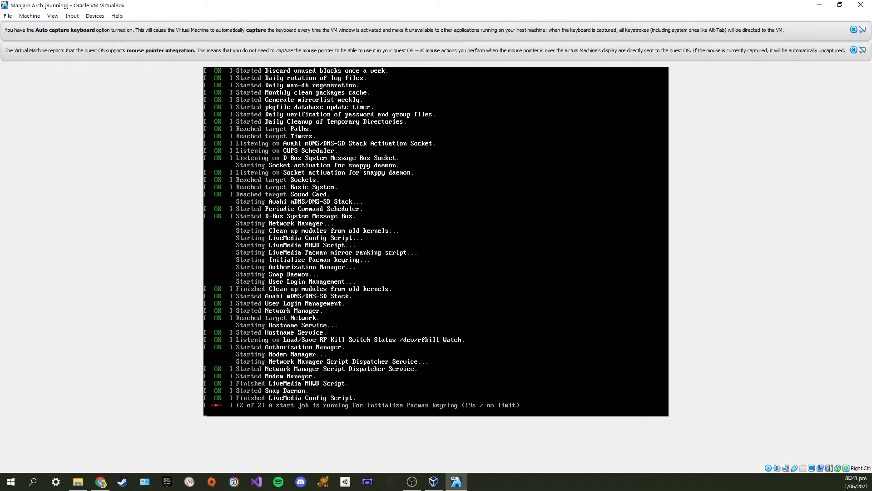
- Dismiss the mouse pointer integration and auto capture keyboard notices while the live system boots
left_click(854, 50)
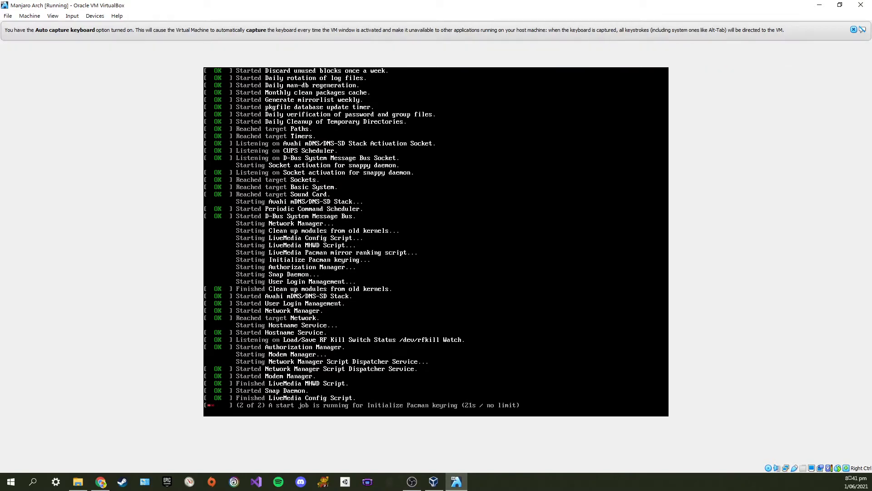
left_click(854, 30)
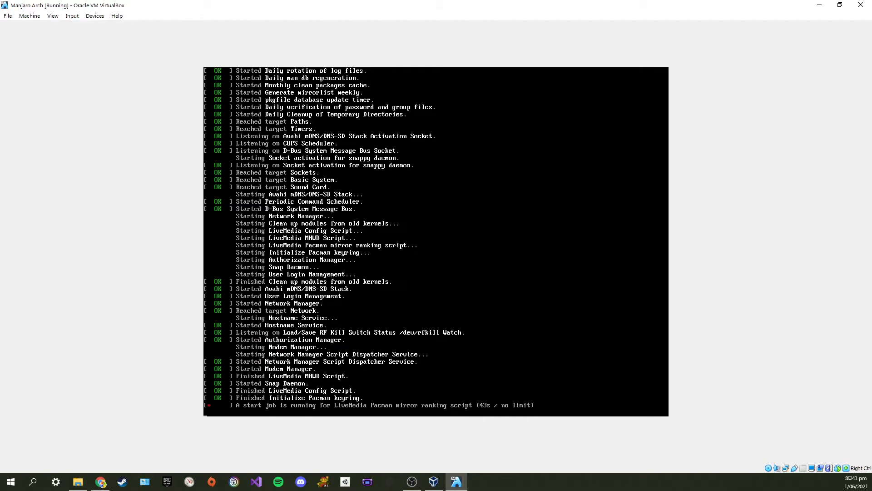
left_click(30, 16)
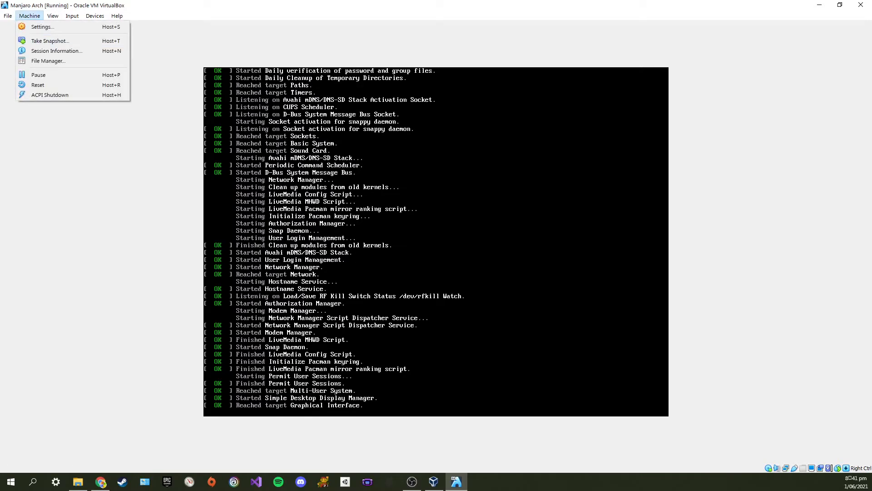
key("Escape")
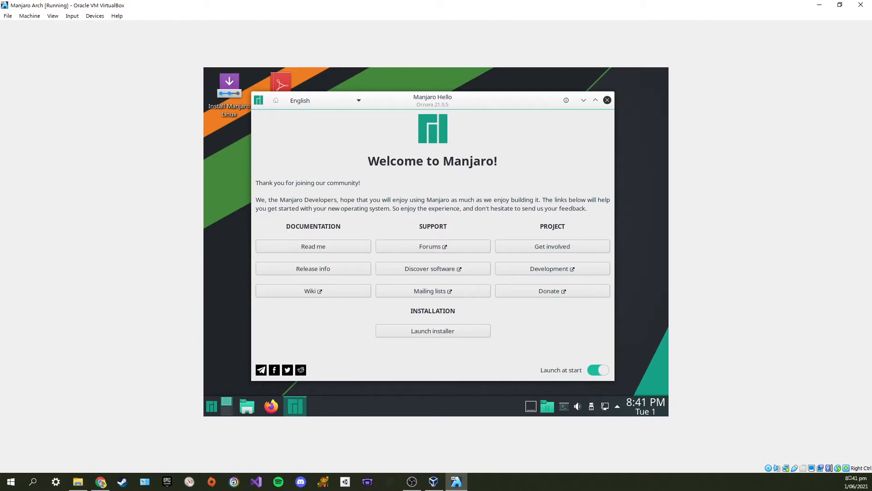
- Look at the Games category in the Manjaro application launcher and close the launcher
left_click(212, 406)
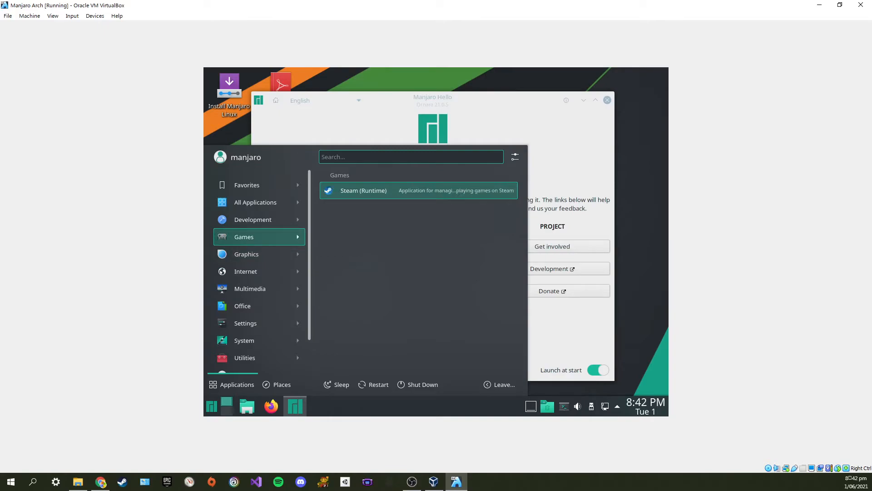
key("Escape")
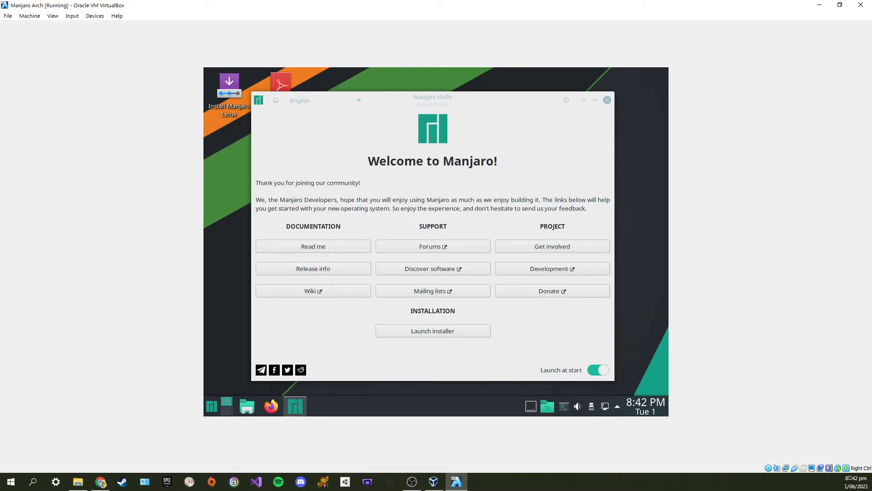
- Turn off Launch at start for Manjaro Hello, launch the installer and close the welcome window
left_click(598, 370)
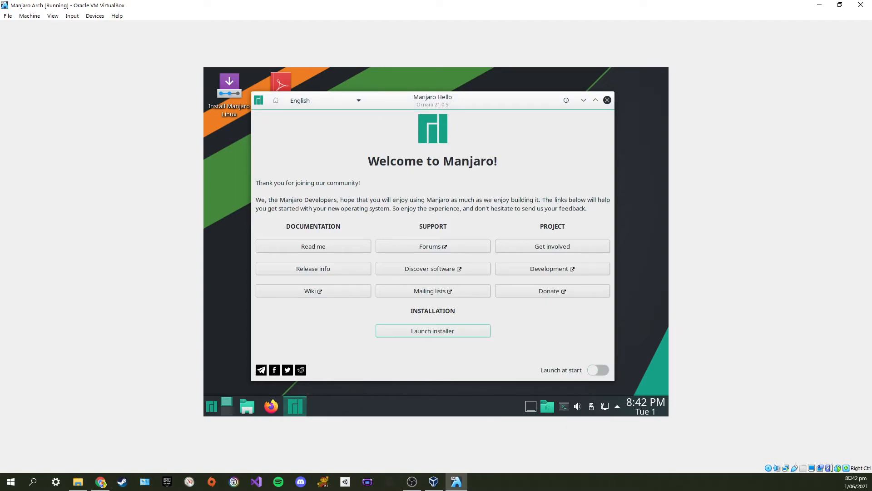
left_click(433, 330)
left_click(607, 100)
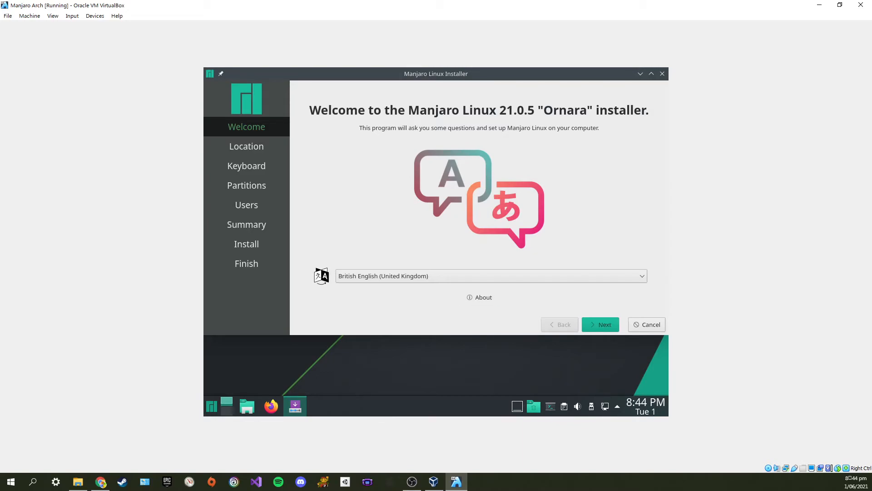
- Accept British English, the Pacific/Auckland location and the default English (US) layout for a Generic 105-key PC keyboard in the installer
key("Return")
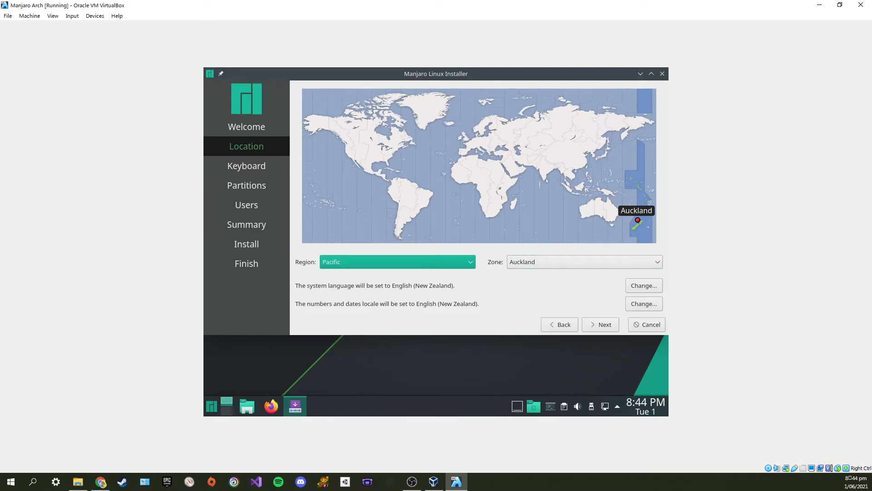
key("Return")
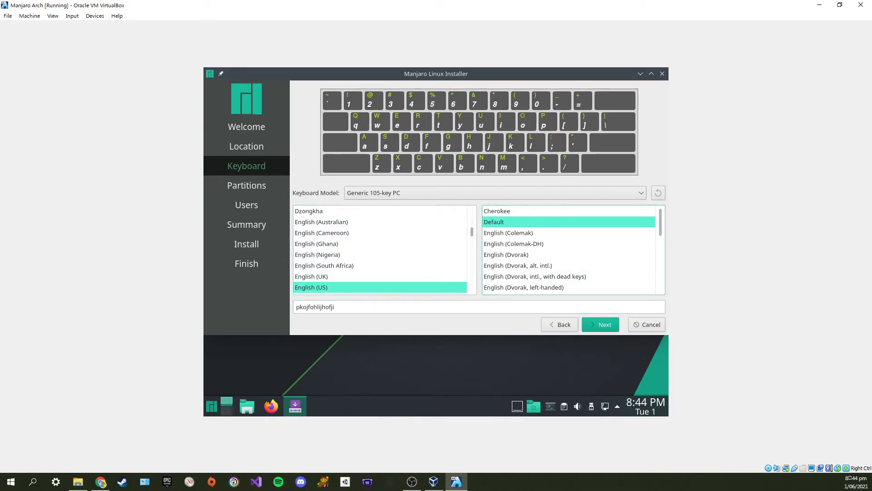
key("Return")
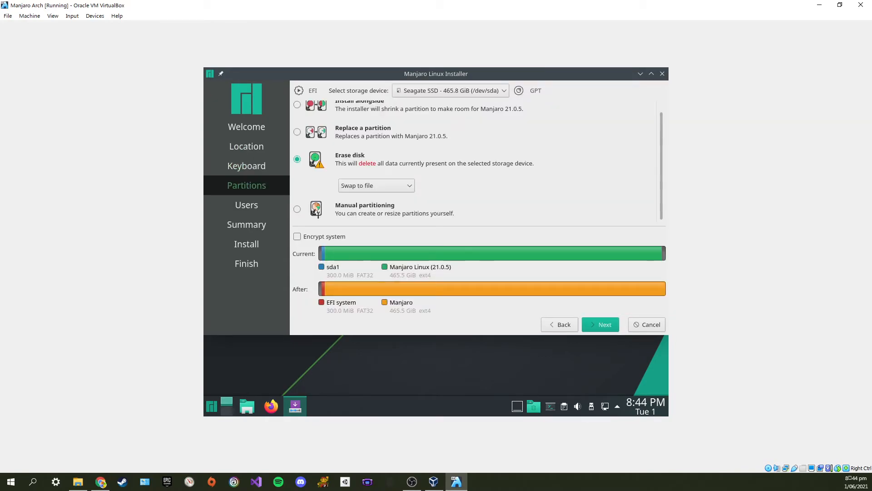
- Check the available storage devices and review the partitioning options for installing Manjaro
scroll(475, 162, "up", 1)
left_click(451, 91)
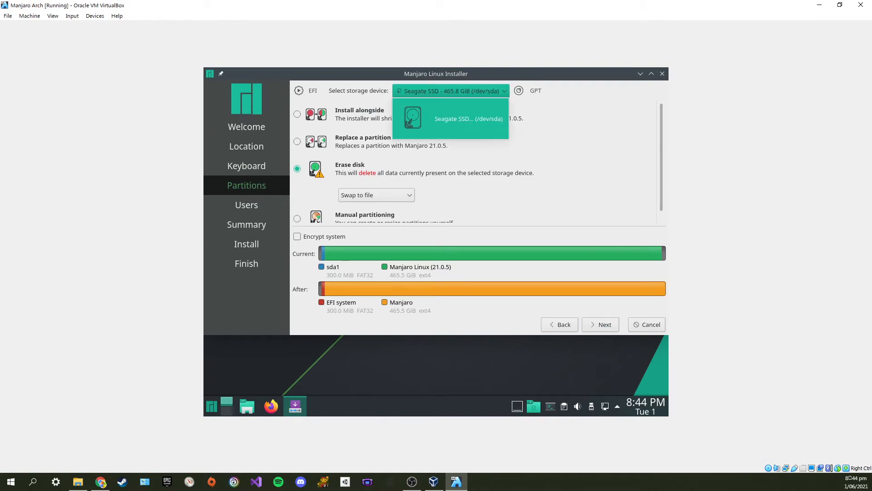
left_click(451, 90)
left_click(450, 91)
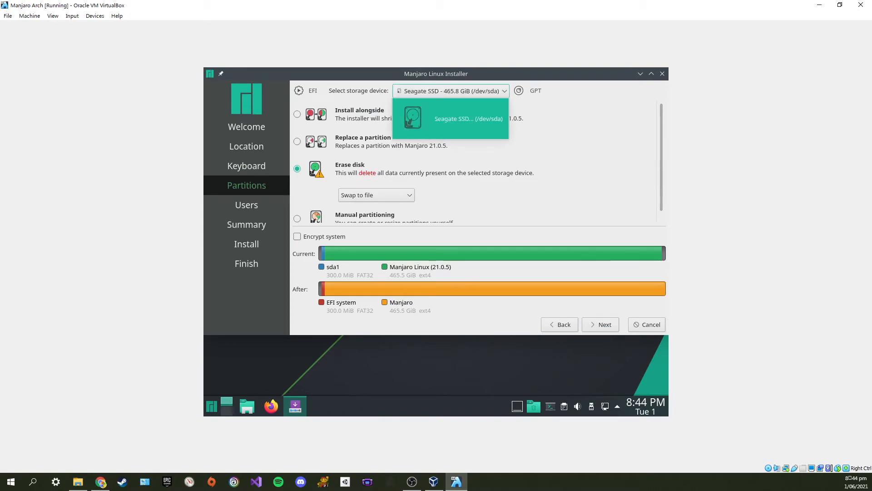
left_click(451, 91)
left_click(451, 91)
left_click(451, 91)
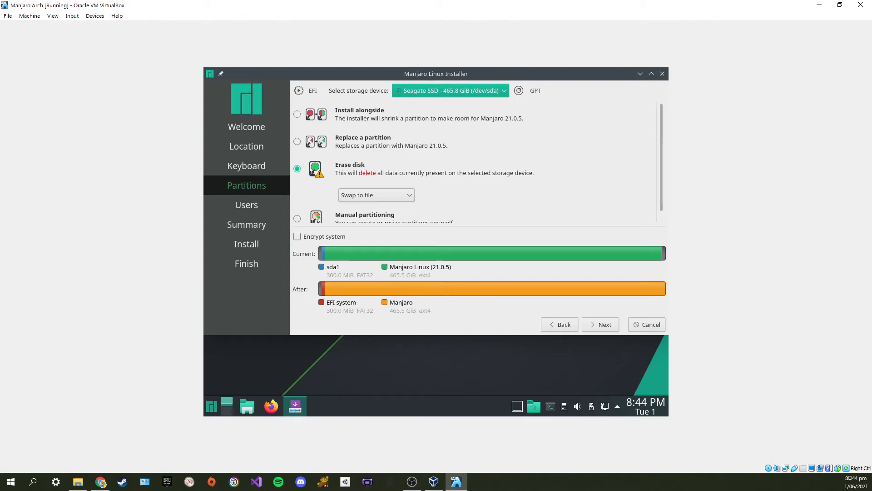
scroll(479, 161, "down", 1)
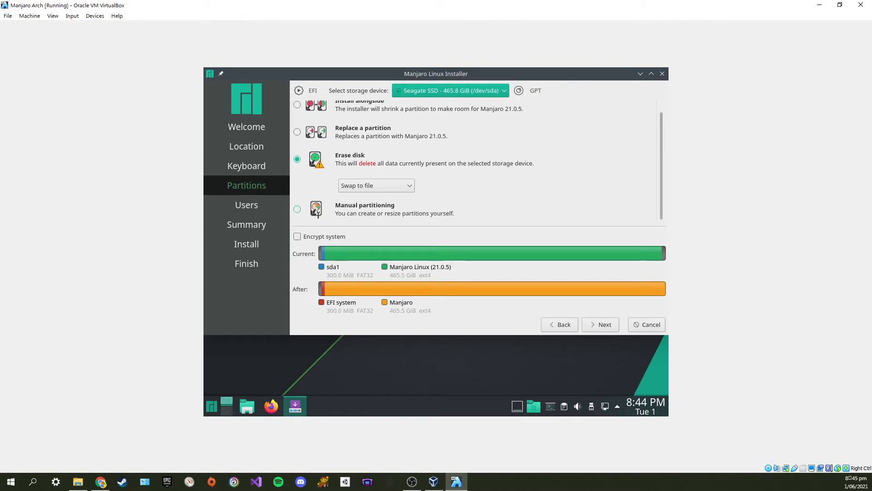
scroll(475, 161, "up", 1)
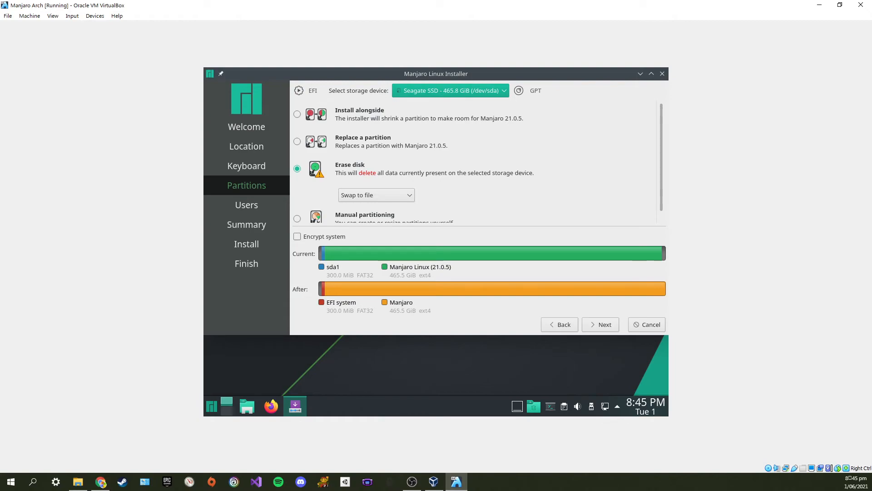
scroll(472, 161, "down", 1)
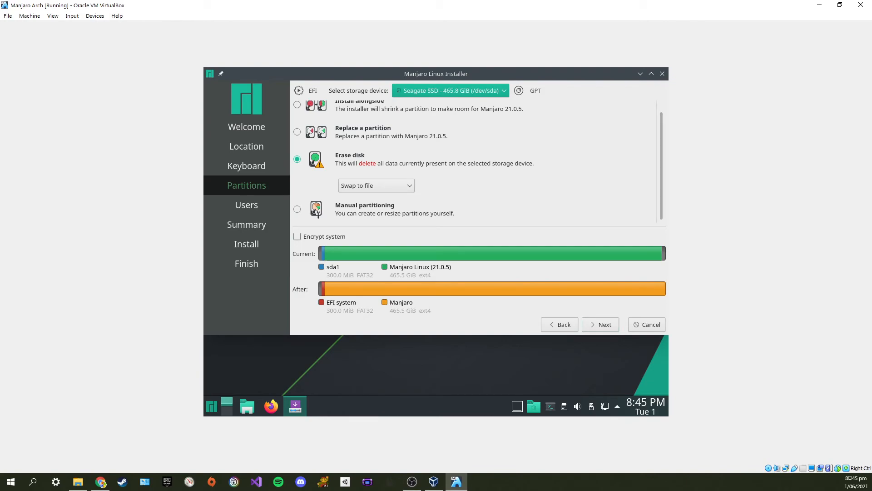
- Choose Swap to file with the Erase disk option for the Seagate SSD and continue to the user setup
left_click(376, 185)
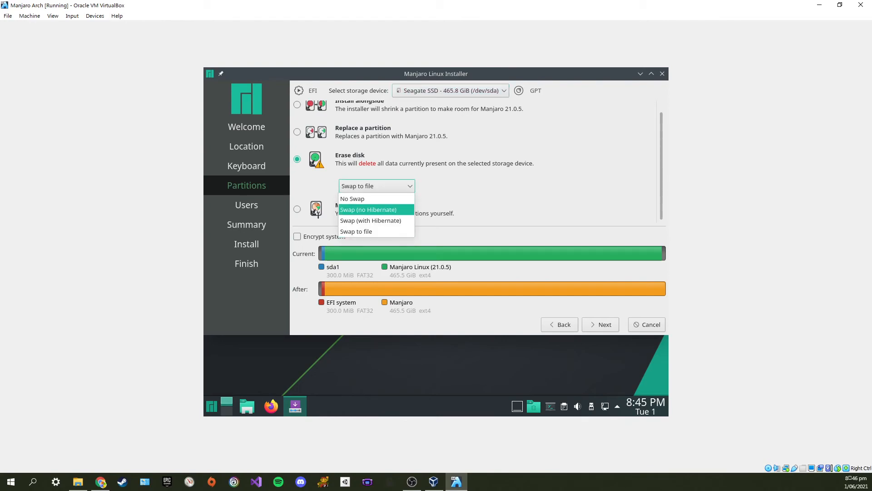
left_click(376, 186)
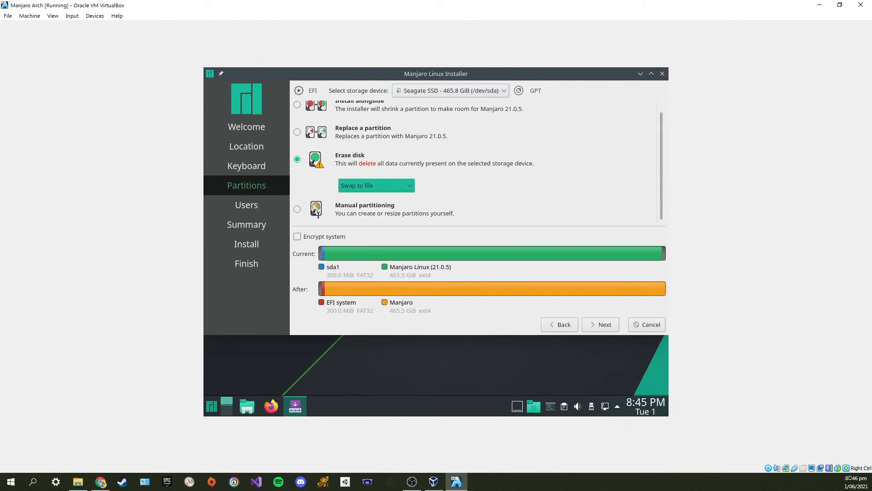
left_click(376, 186)
key("Up")
key("Down")
key("Down")
key("Down")
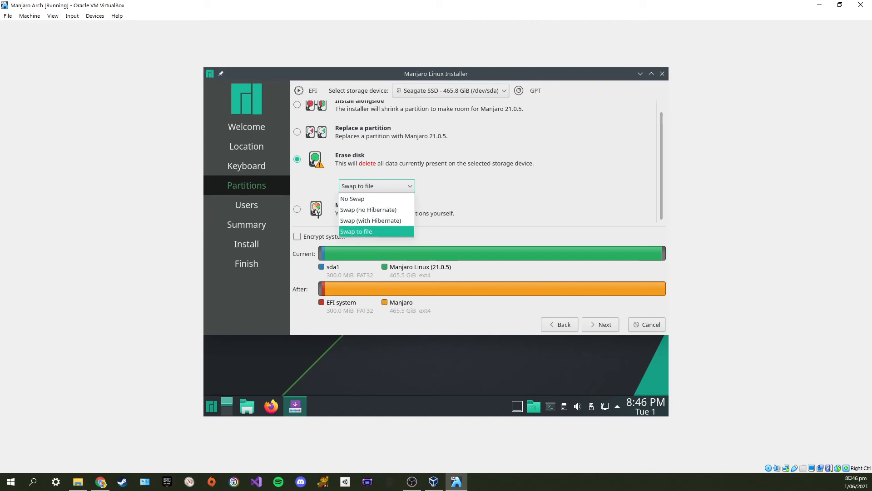
key("Return")
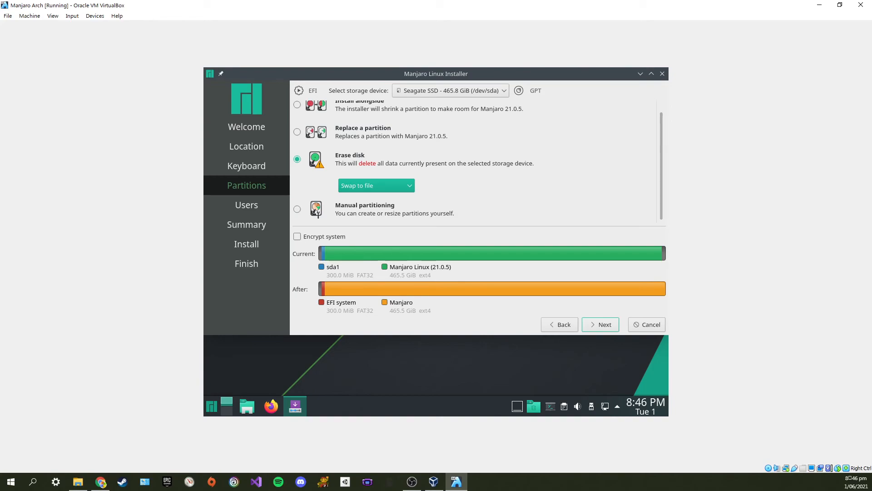
key("Return")
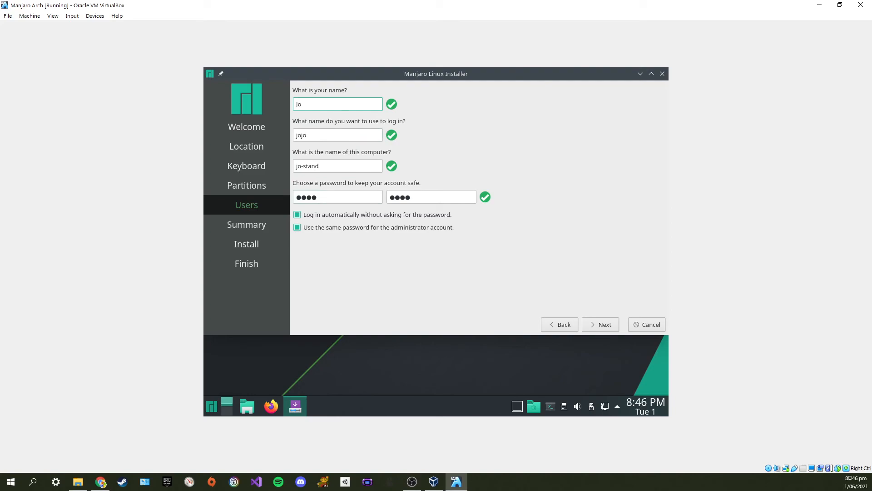
- Accept the user account details, review the installation summary and confirm installing Manjaro on the Seagate SSD
key("Return")
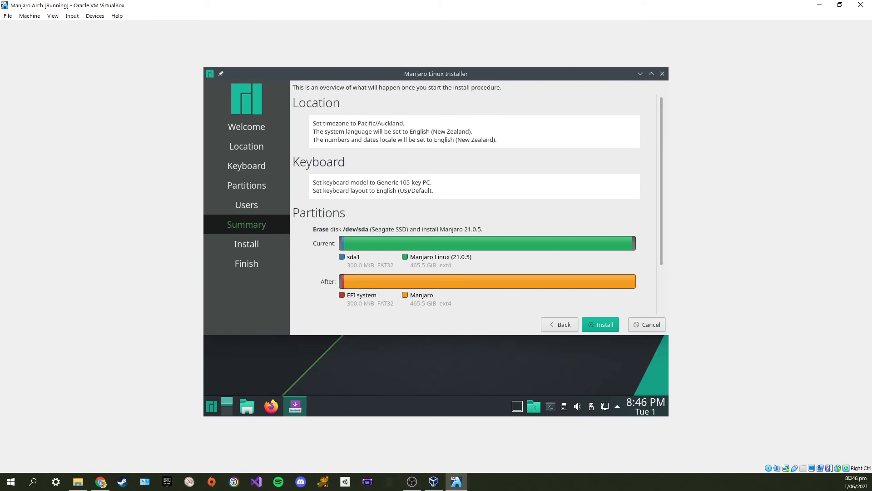
scroll(473, 202, "down", 2)
key("Return")
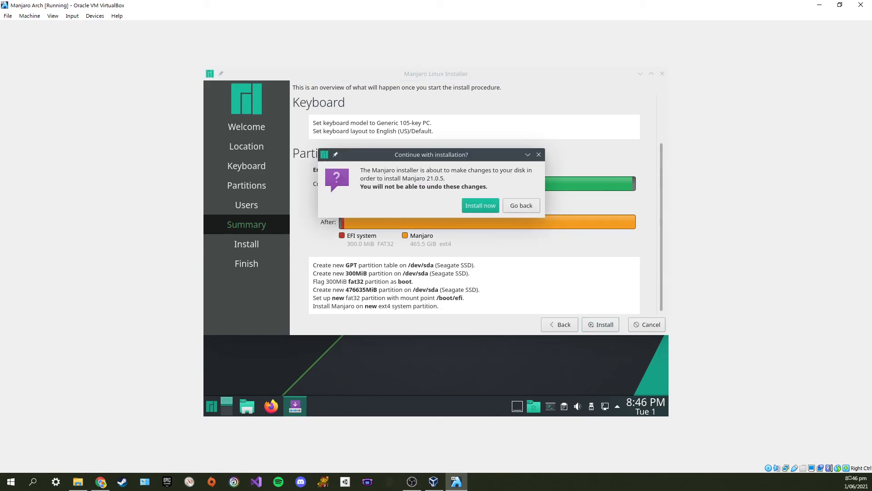
left_click_drag(431, 155, 468, 128)
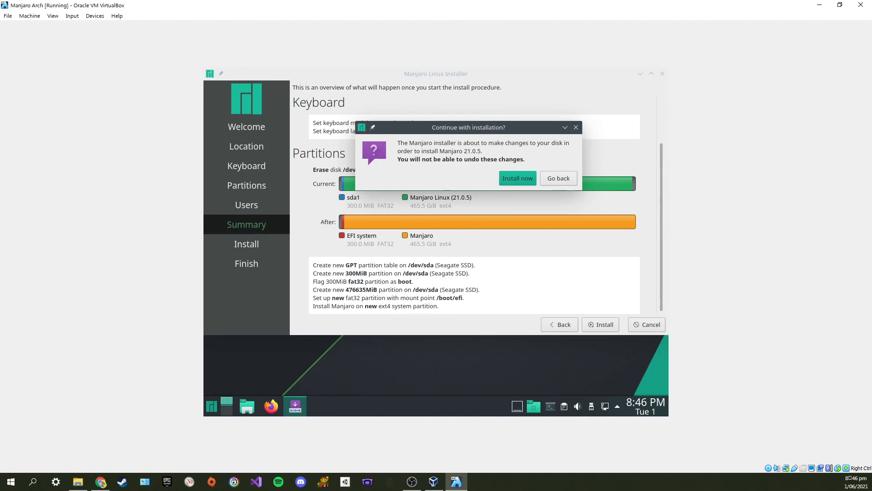
key("Return")
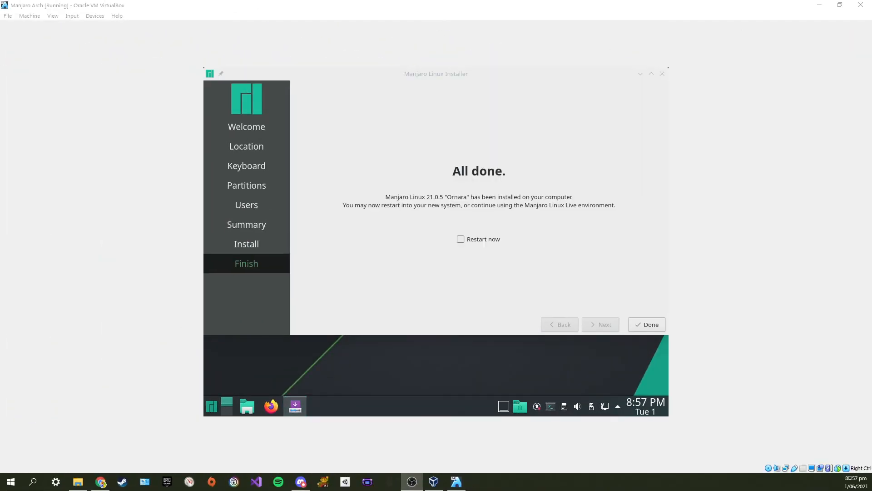
- Finish the installer with the Restart now option enabled to reboot the virtual machine
left_click(478, 273)
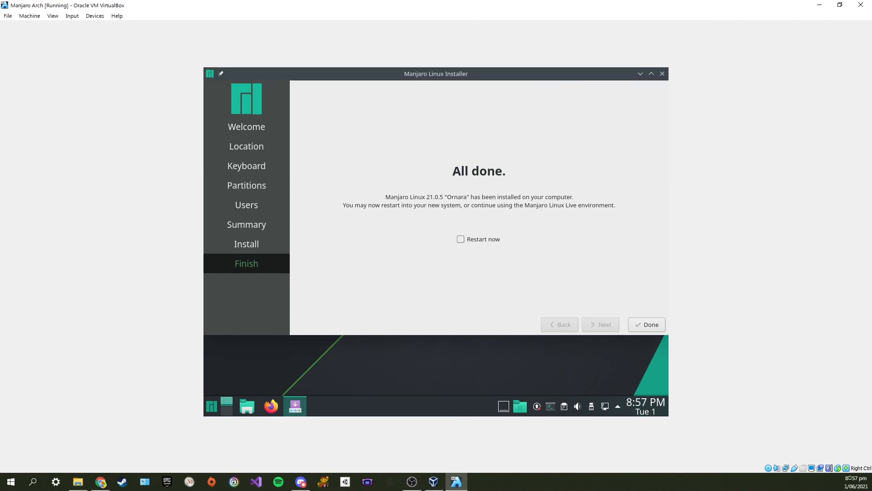
left_click(461, 239)
left_click(646, 325)
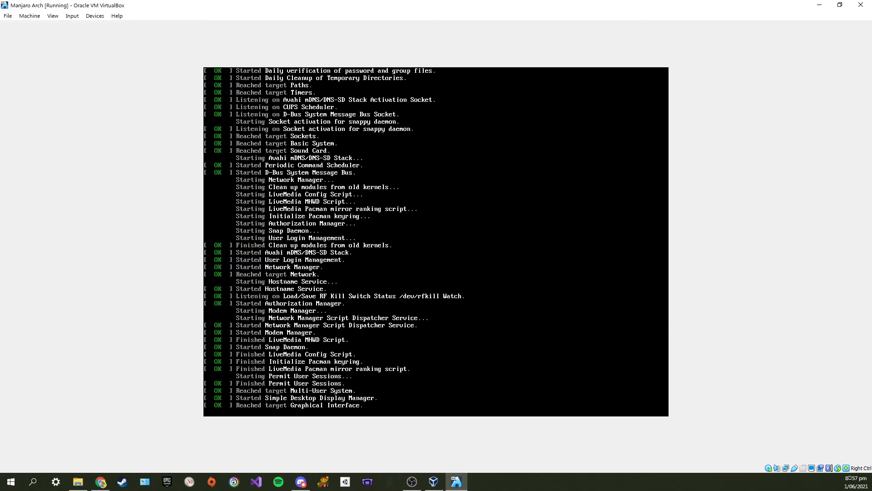